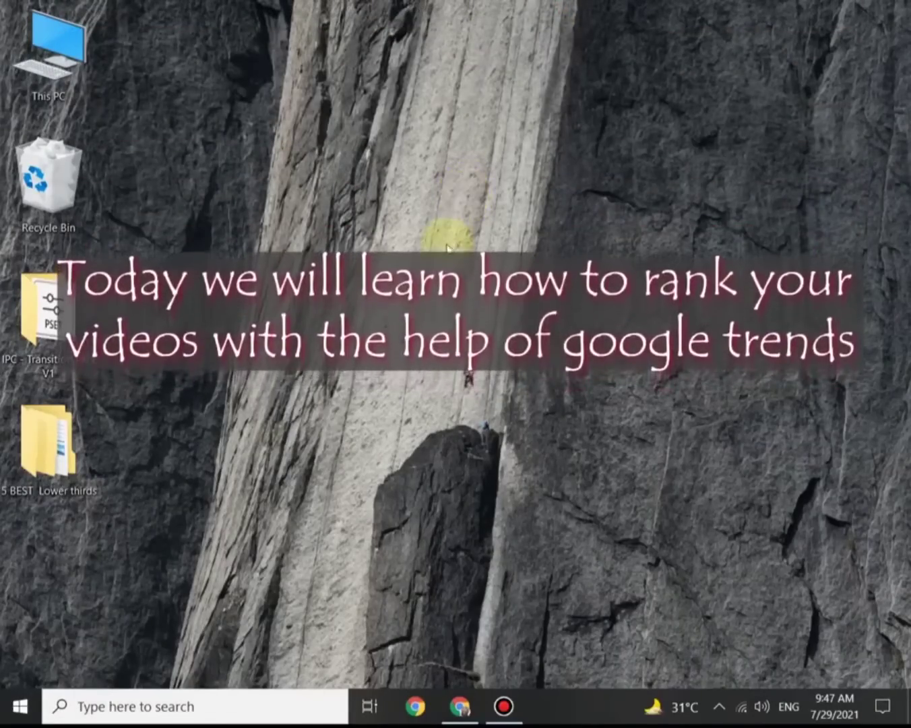
# Launch Chrome under the 'my browser' profile and maximize the window
pyautogui.click(430, 710)
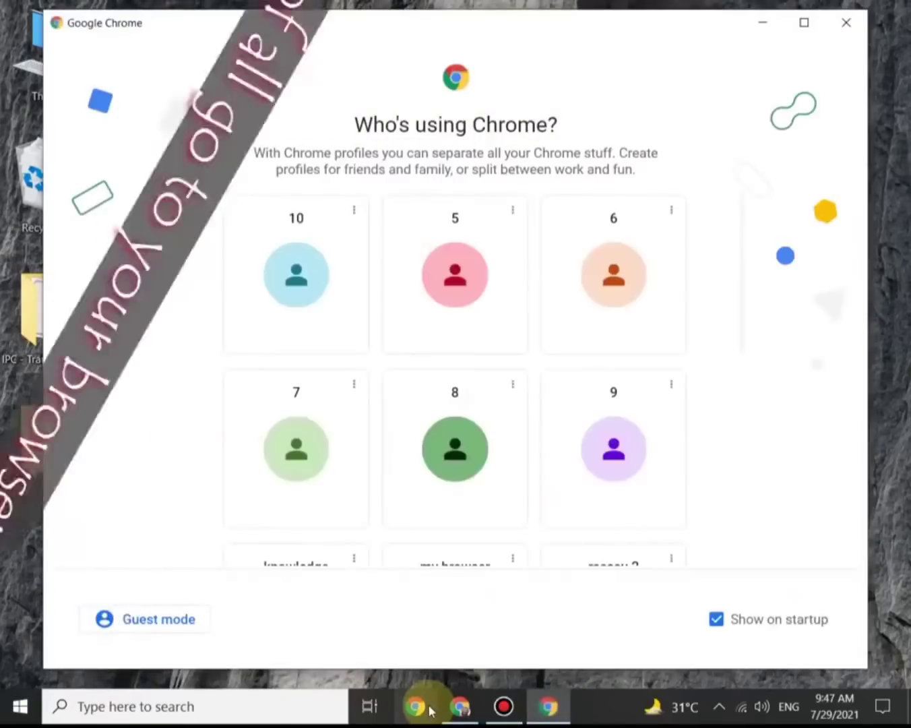
pyautogui.scroll(-3, 478, 437)
pyautogui.scroll(-2, 477, 436)
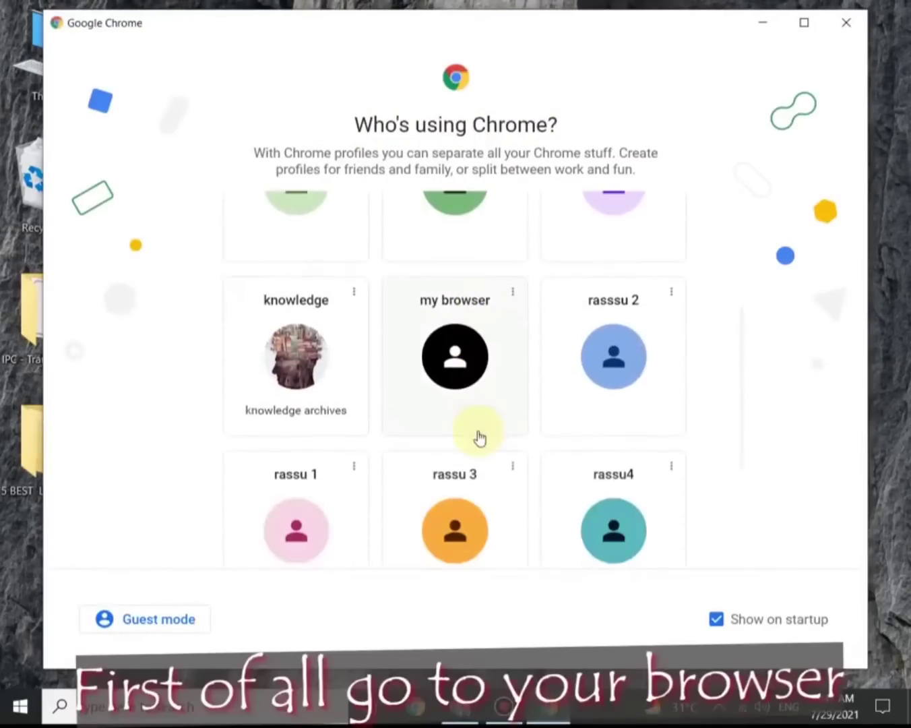
pyautogui.click(450, 387)
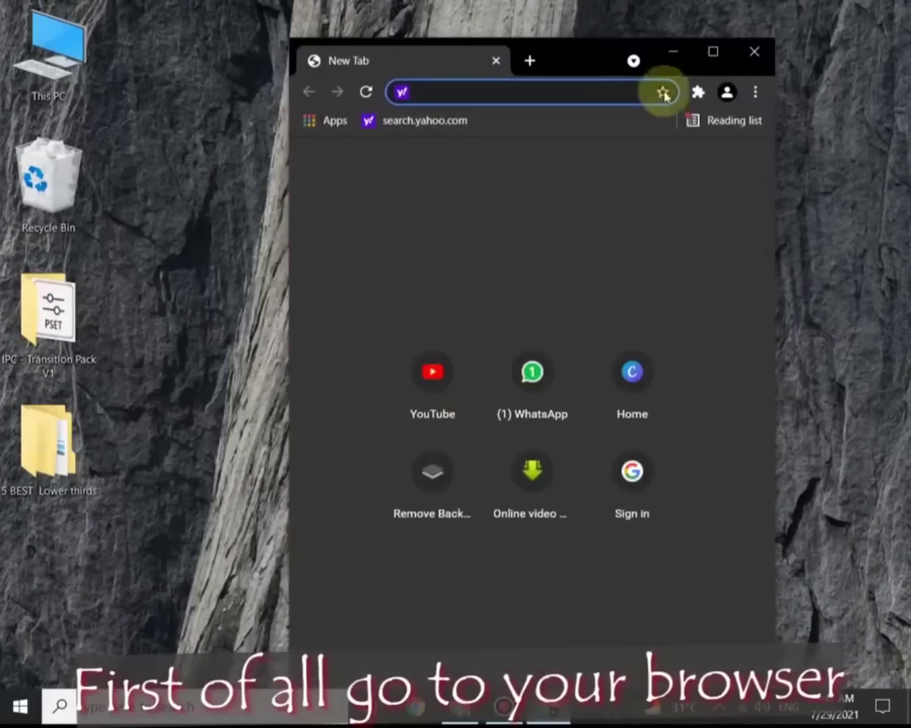
pyautogui.click(709, 48)
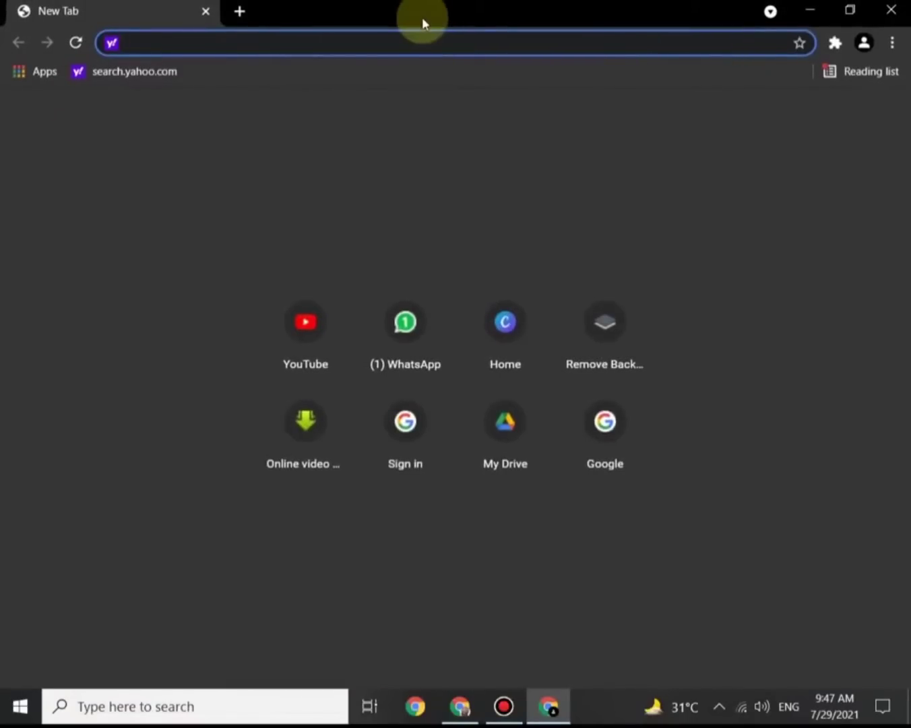
# Search the web for 'google trends' and open the Google Trends site from the results
pyautogui.write('f')
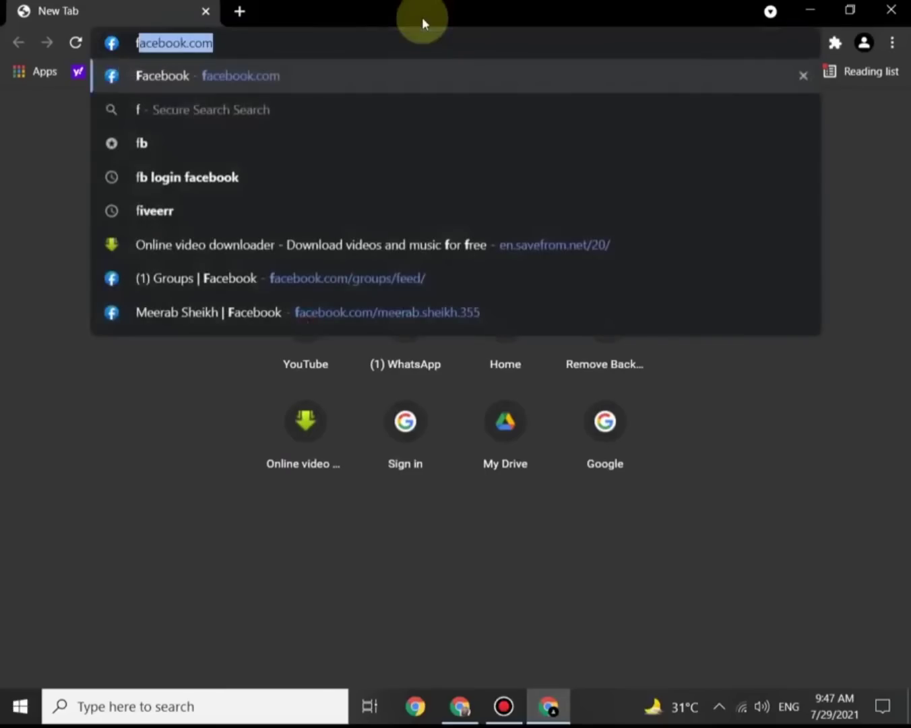
pyautogui.press('BackSpace')
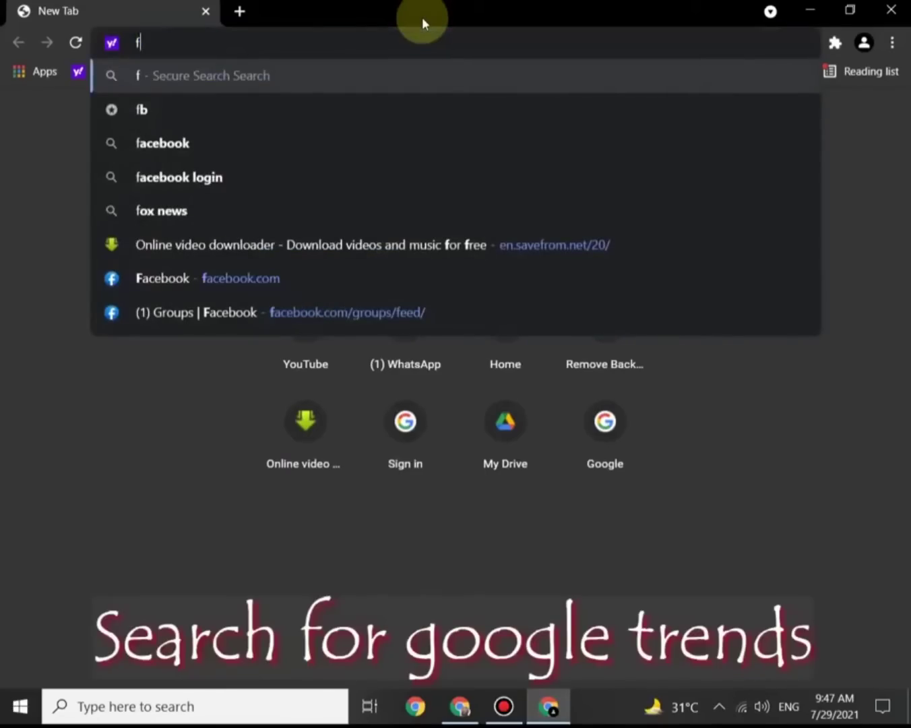
pyautogui.press('BackSpace')
pyautogui.write('g')
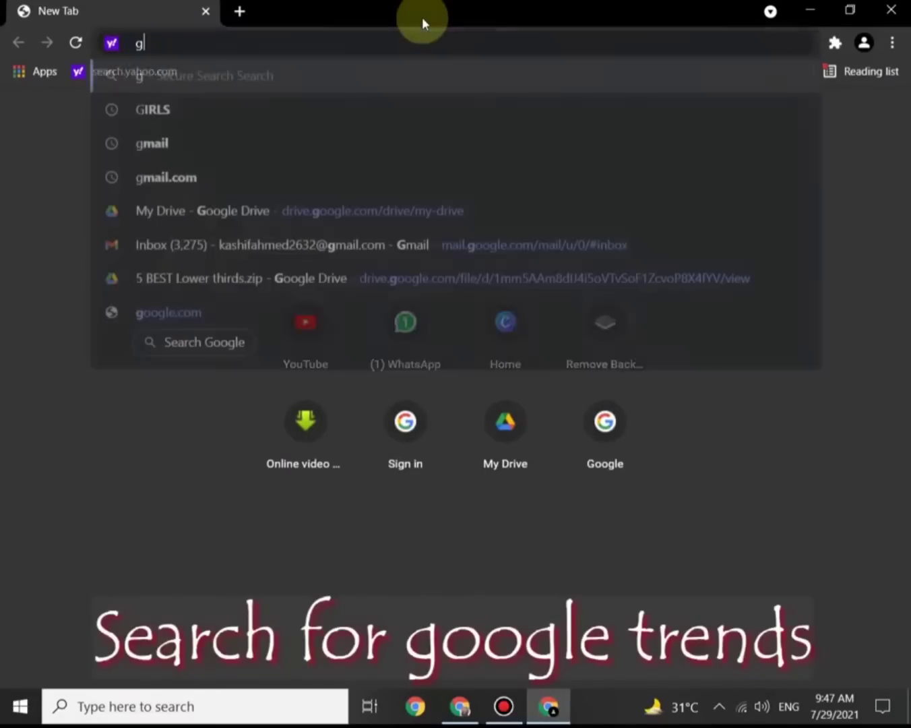
pyautogui.write('oogle ')
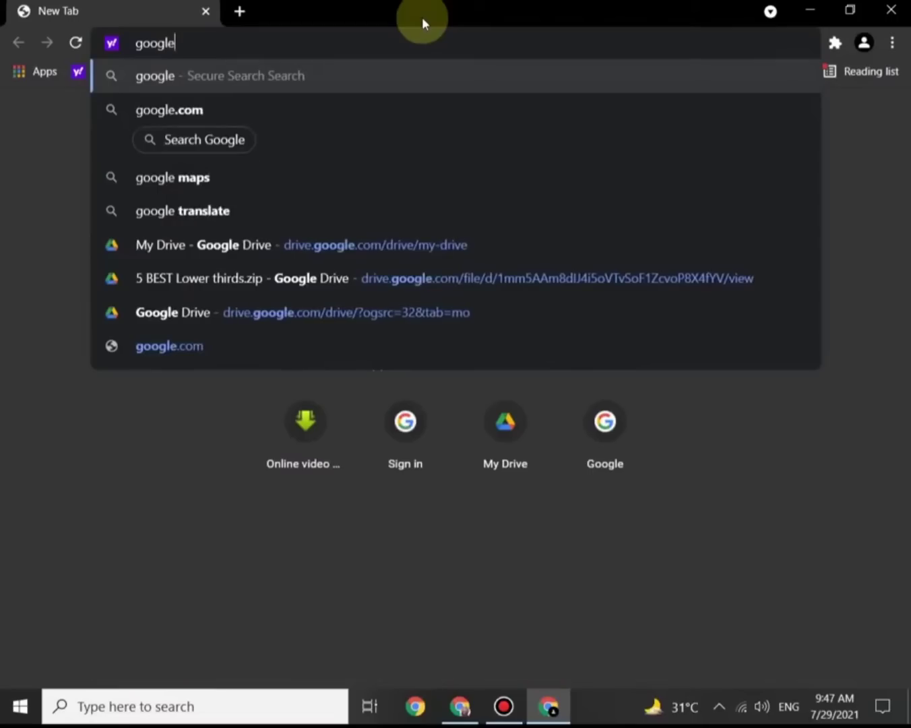
pyautogui.write('tre')
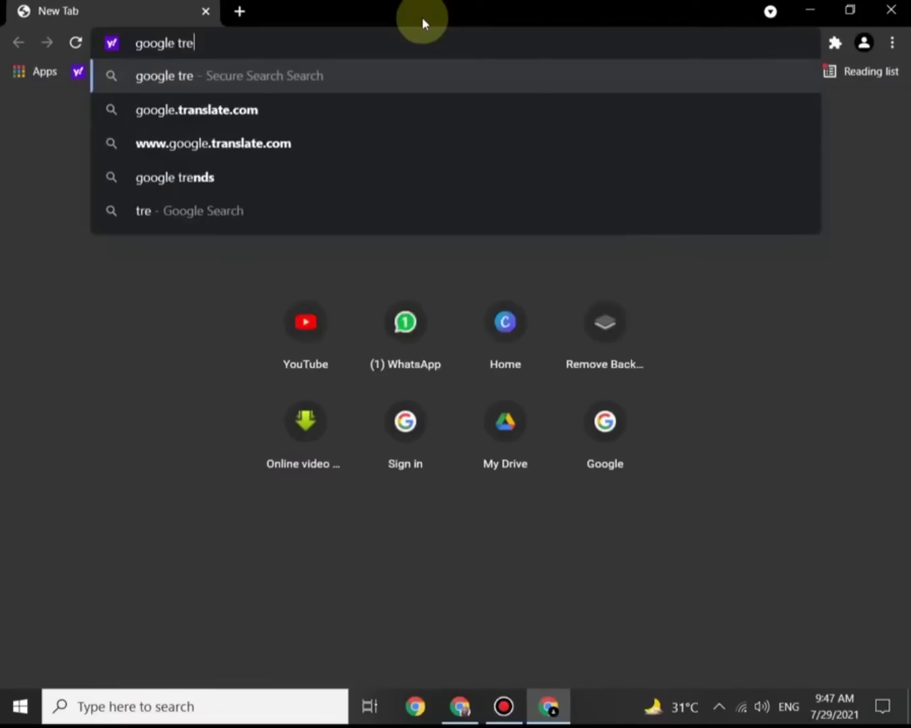
pyautogui.write('nds')
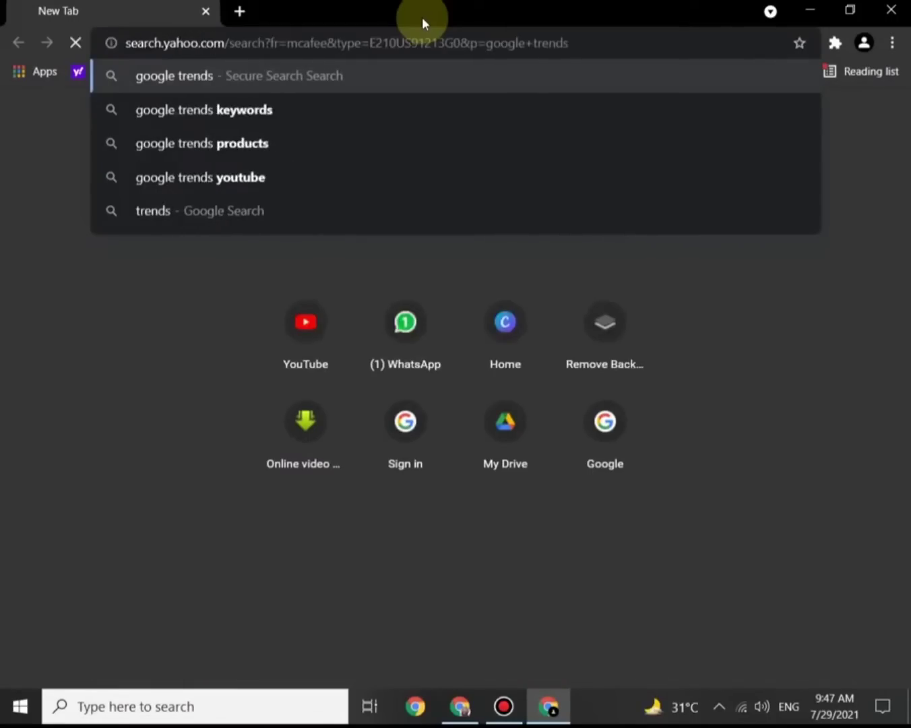
pyautogui.press('Return')
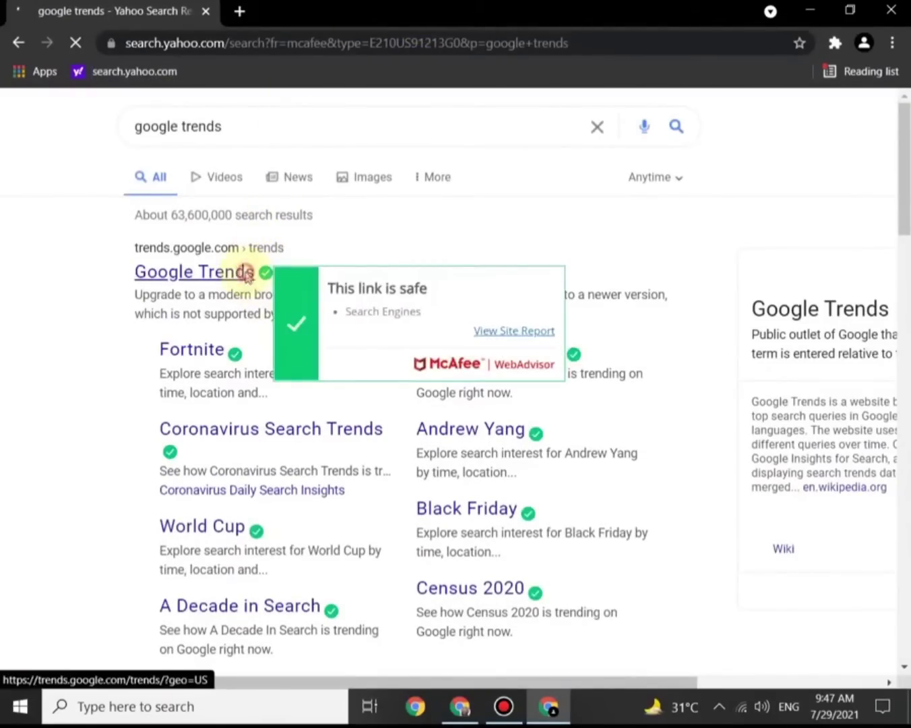
pyautogui.click(247, 274)
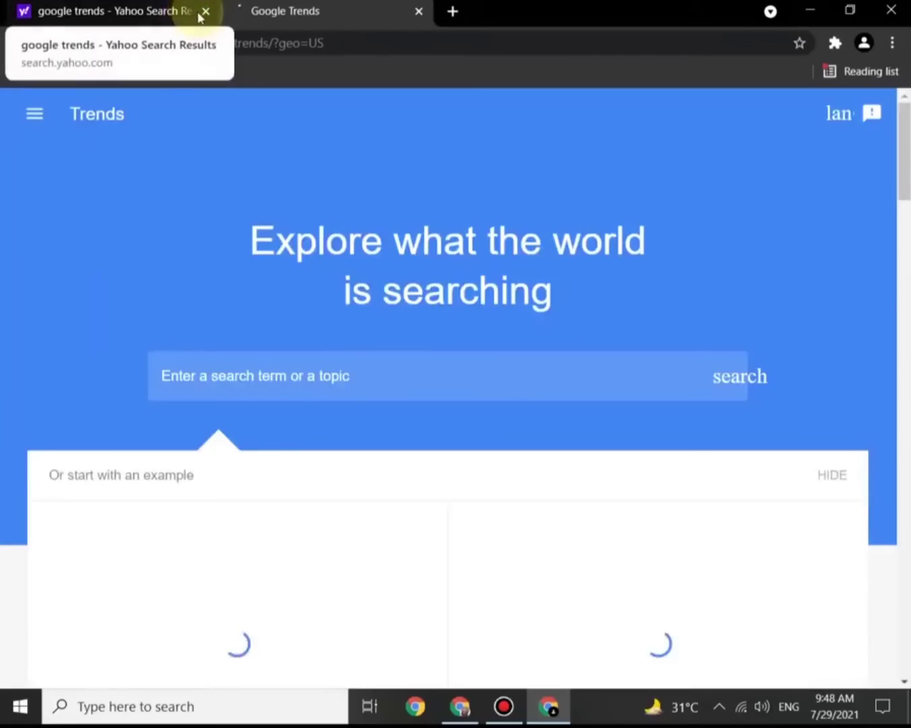
pyautogui.click(205, 11)
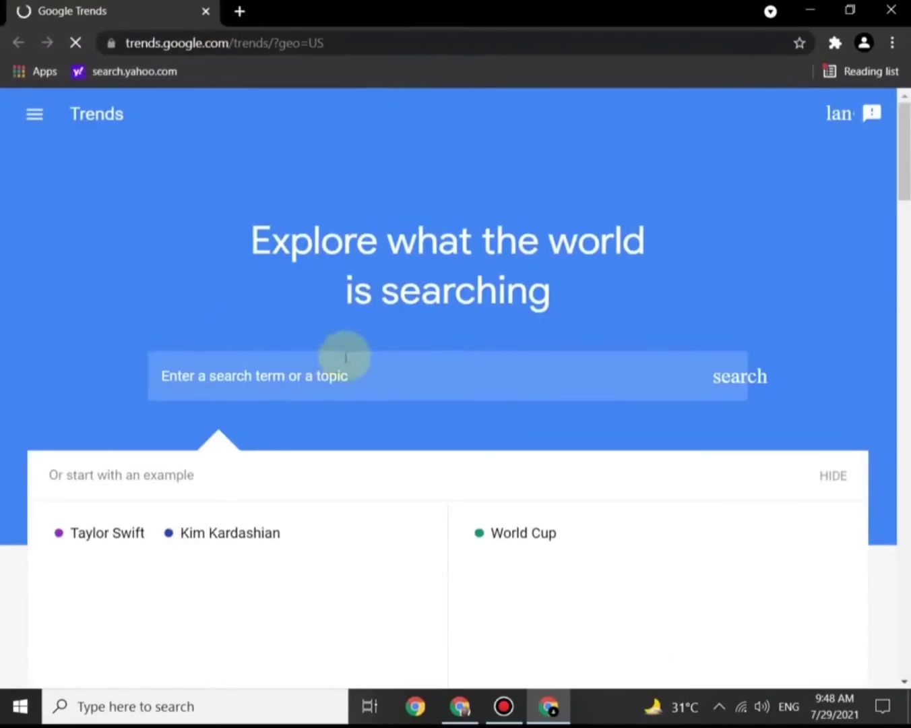
pyautogui.scroll(-3, 193, 287)
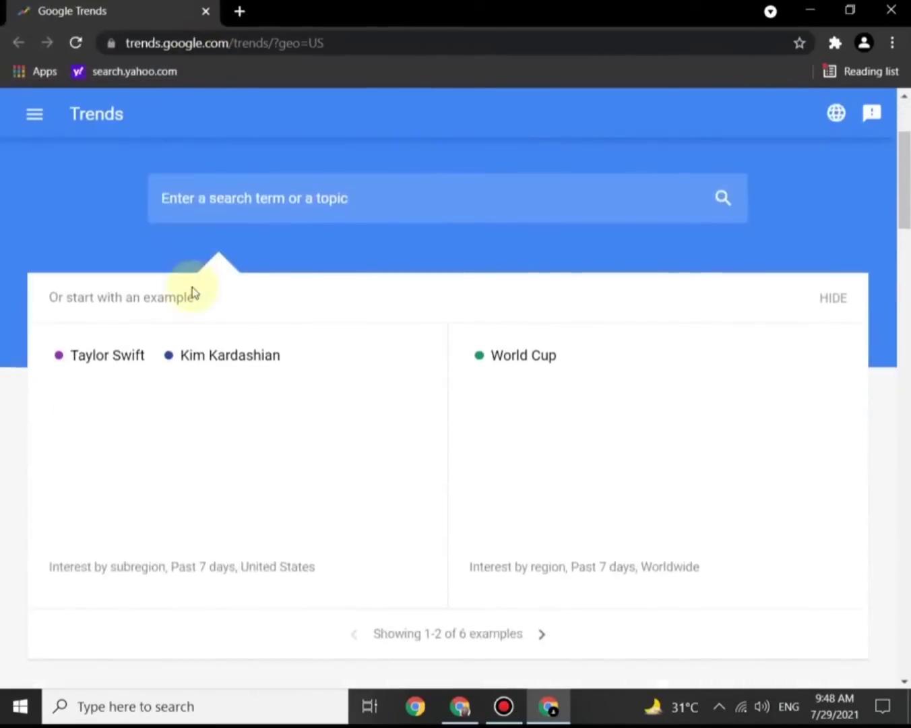
pyautogui.scroll(-1, 193, 288)
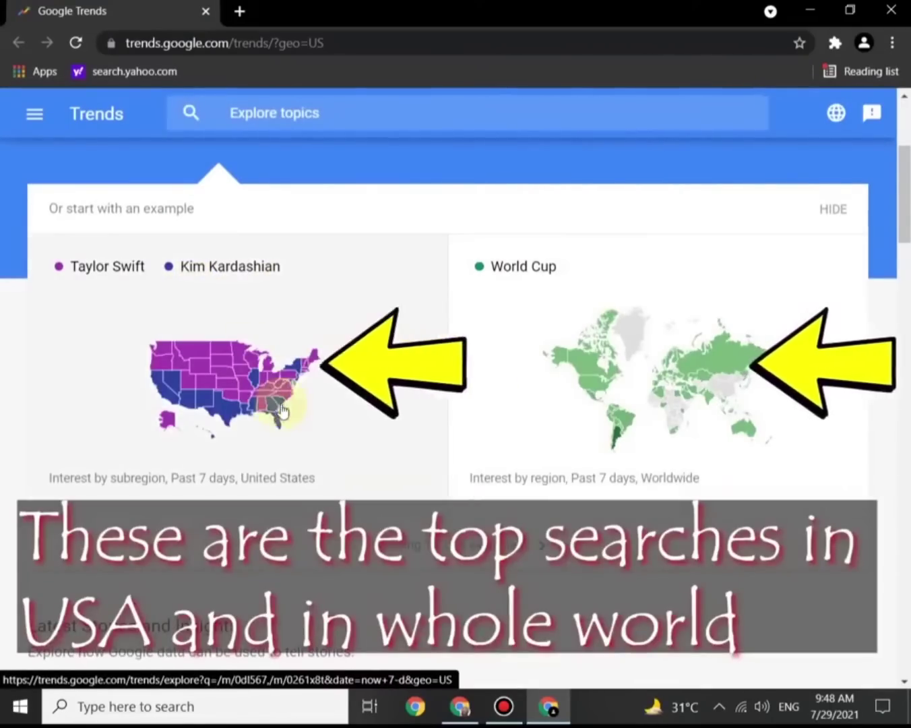
pyautogui.scroll(-1, 284, 411)
pyautogui.scroll(-3, 214, 360)
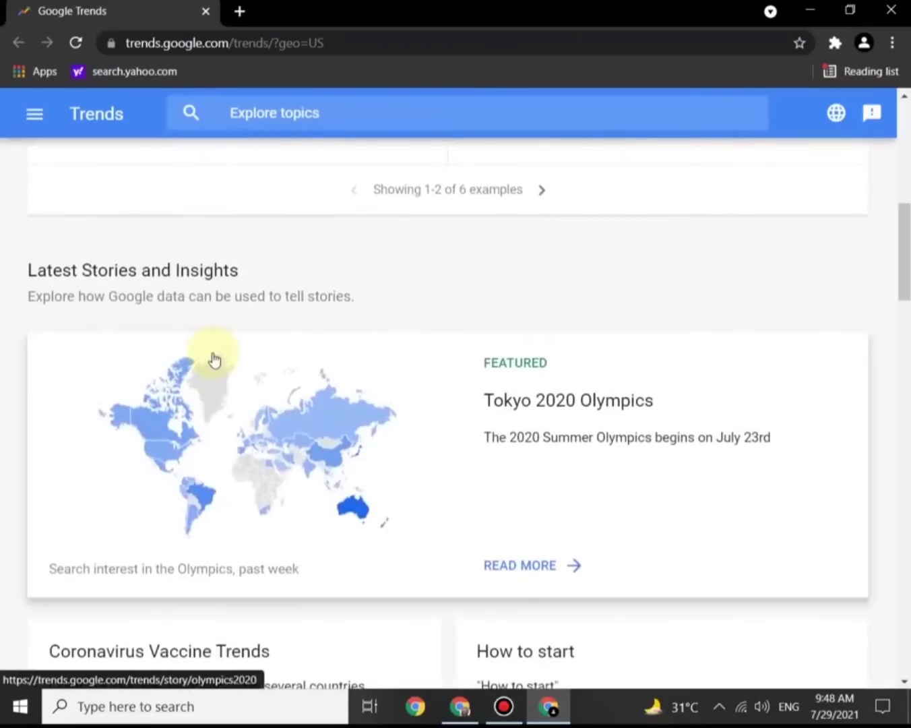
pyautogui.scroll(-3, 213, 360)
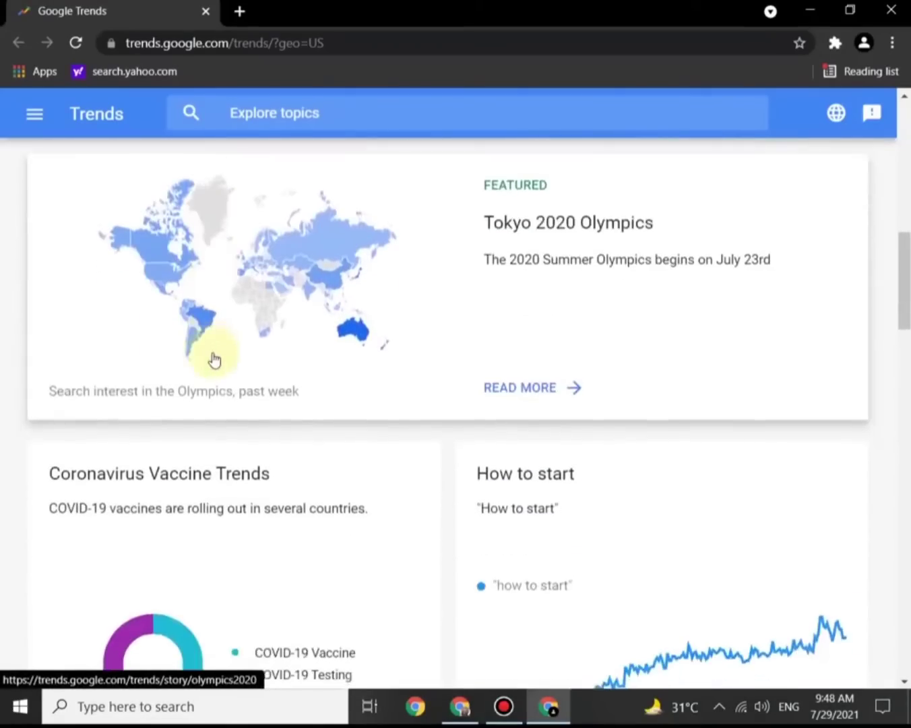
pyautogui.scroll(-2, 214, 360)
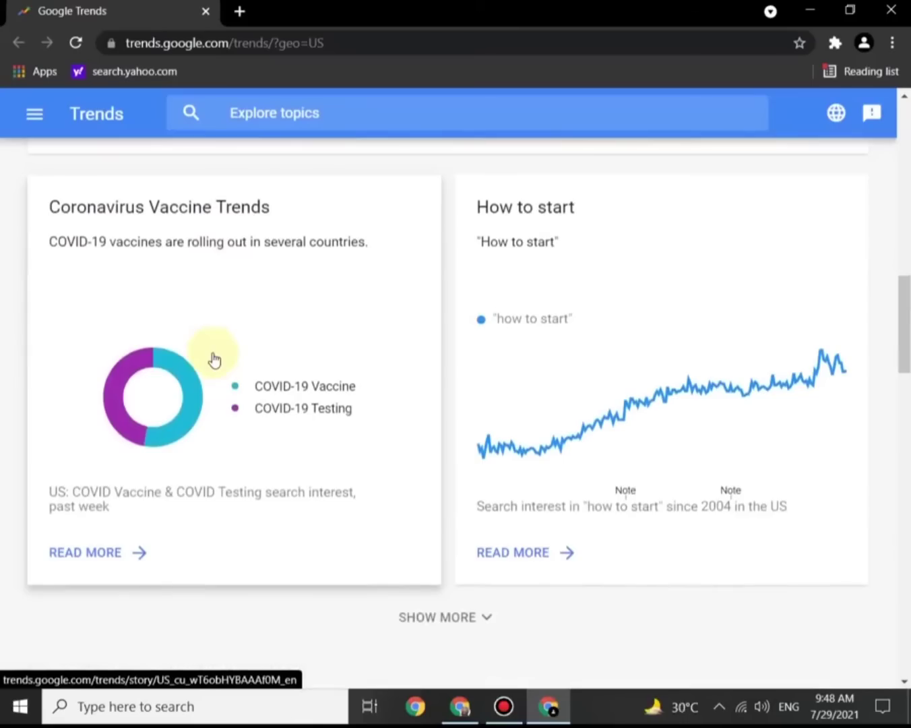
pyautogui.scroll(-1, 213, 360)
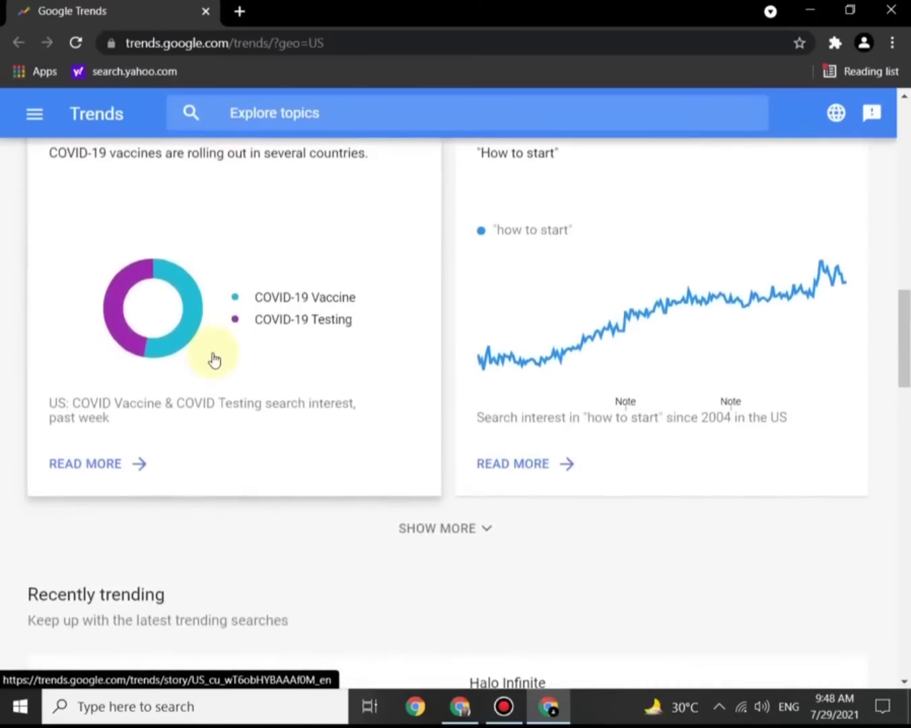
pyautogui.scroll(1, 214, 361)
pyautogui.scroll(-3, 214, 360)
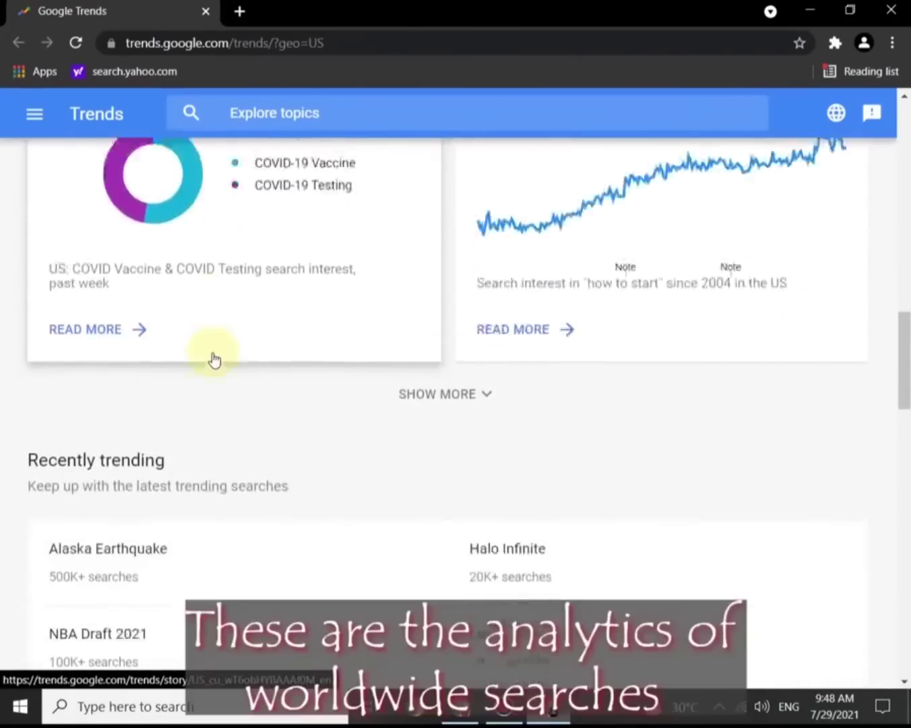
pyautogui.scroll(-2, 214, 361)
pyautogui.scroll(-1, 214, 361)
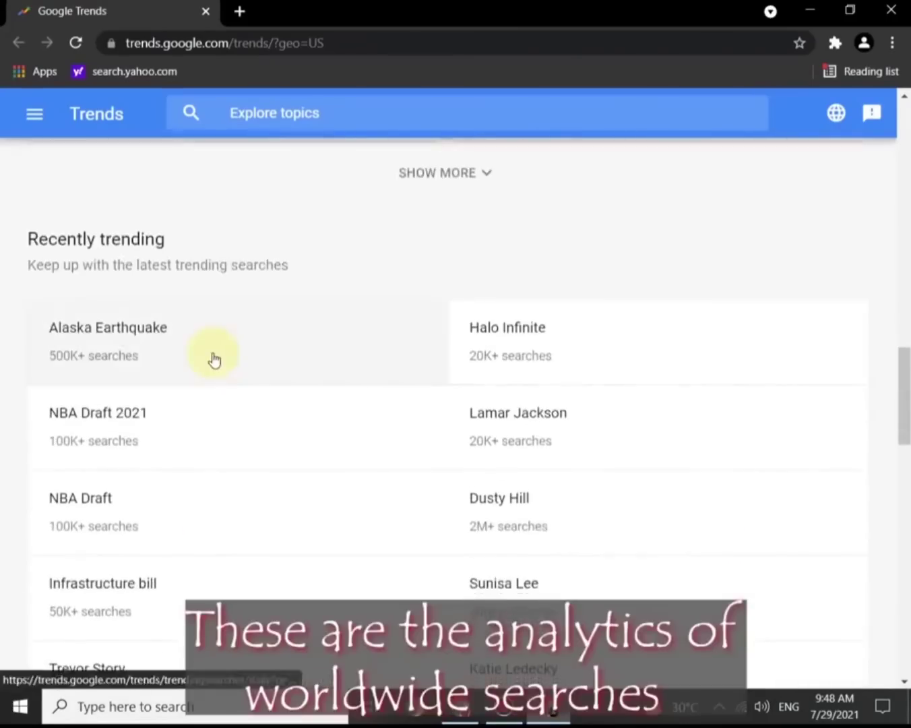
pyautogui.scroll(-1, 214, 361)
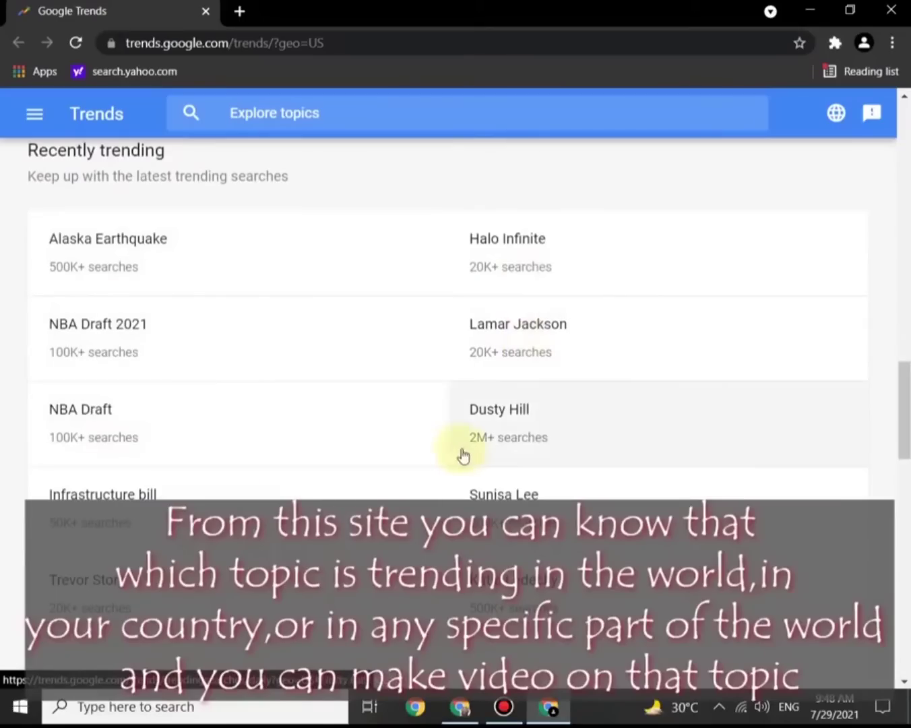
pyautogui.scroll(-1, 364, 502)
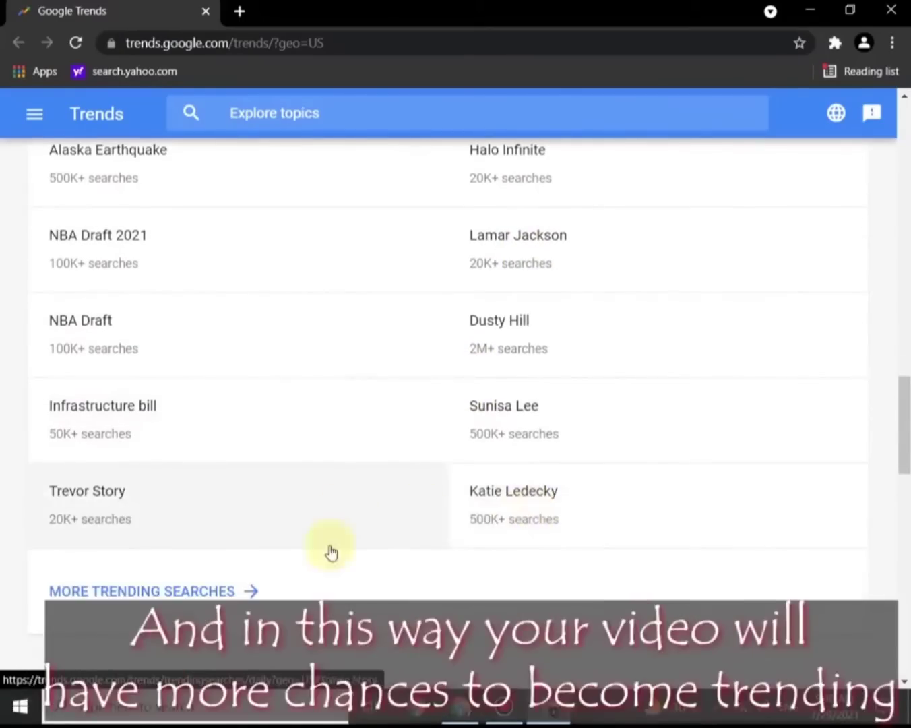
pyautogui.scroll(-1, 329, 551)
pyautogui.scroll(-4, 323, 489)
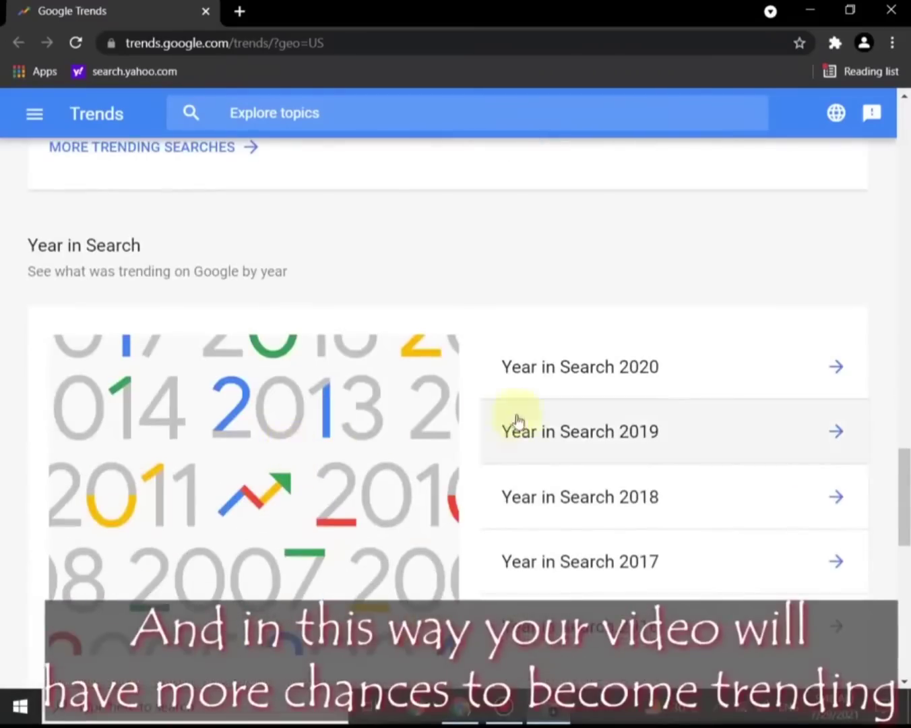
pyautogui.scroll(-2, 595, 377)
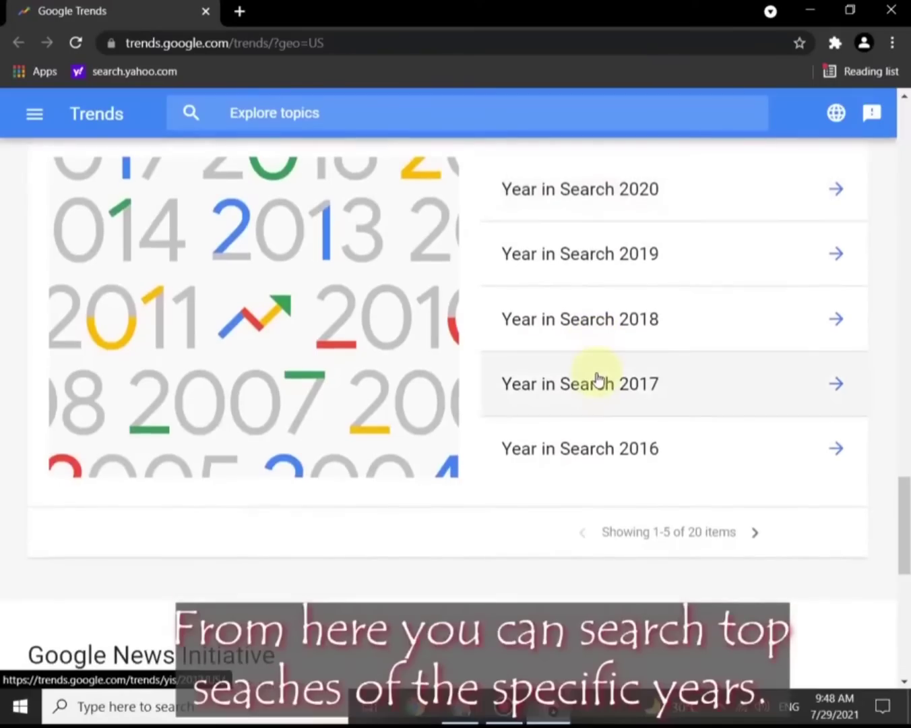
pyautogui.scroll(4, 590, 441)
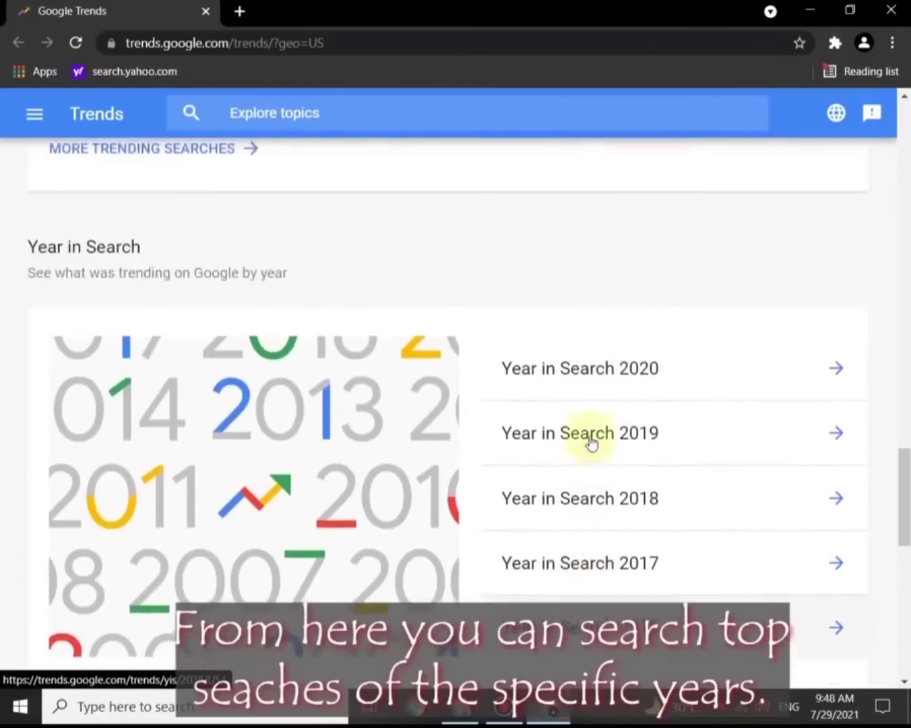
pyautogui.scroll(-6, 591, 442)
pyautogui.scroll(-6, 393, 424)
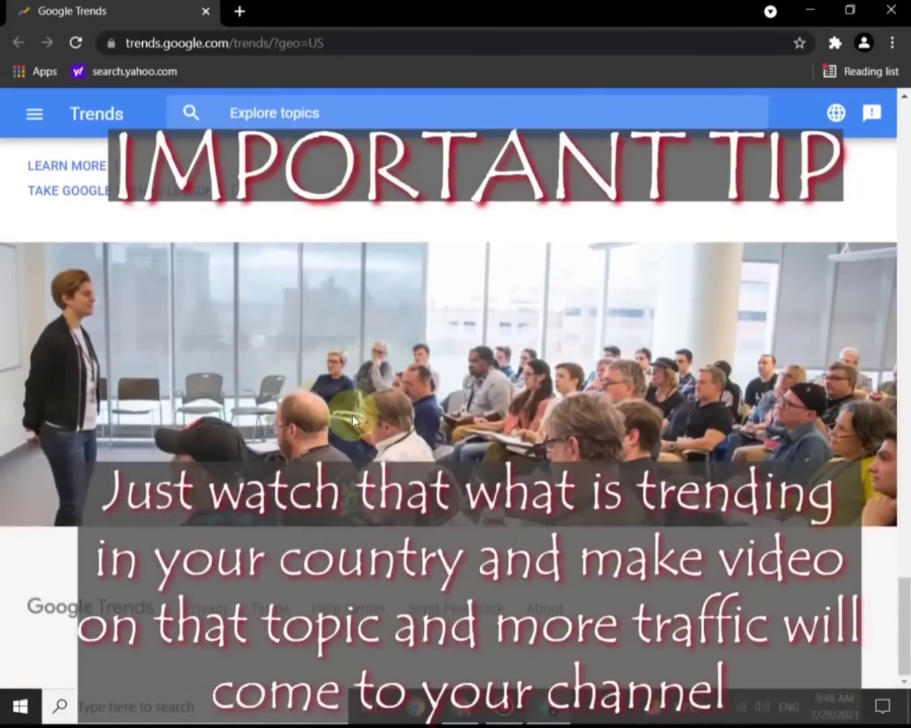
pyautogui.scroll(15, 352, 415)
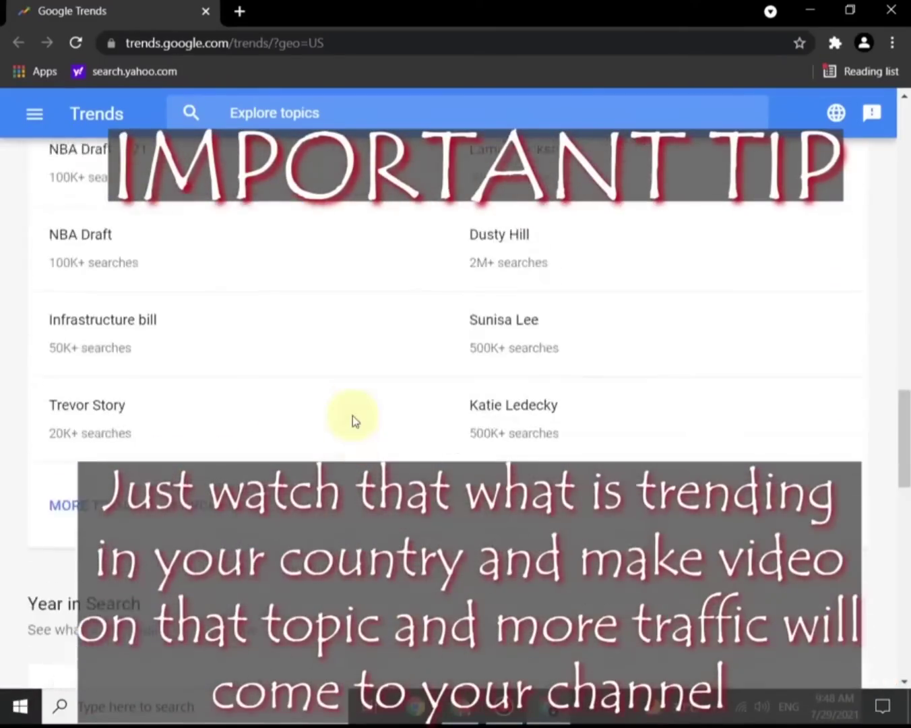
pyautogui.scroll(10, 352, 415)
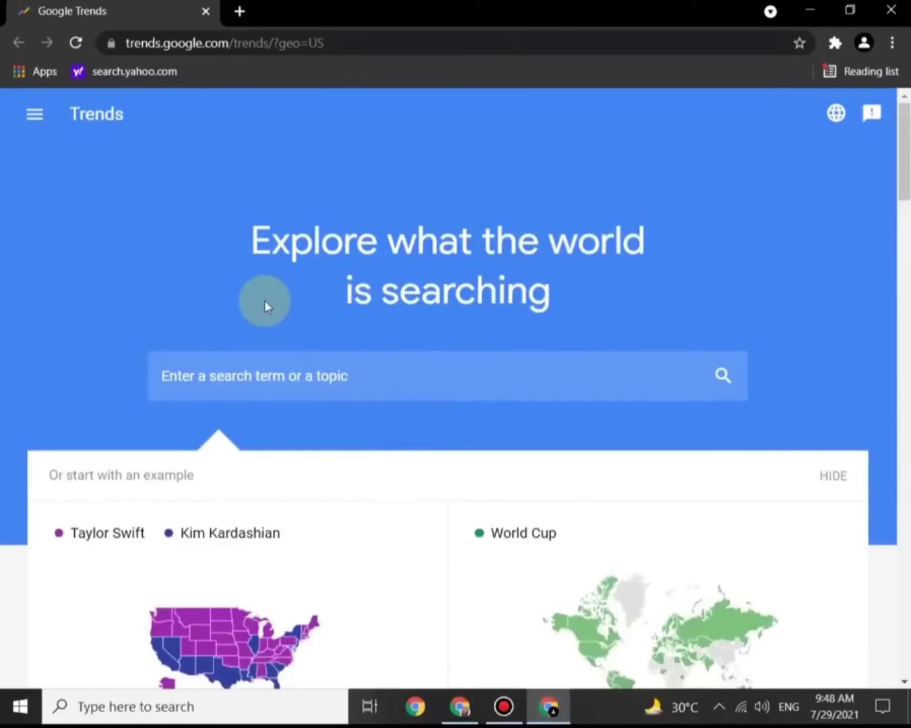
# Enter 'cookin' in the Google Trends search box to list cooking term and topic suggestions
pyautogui.scroll(-3, 264, 307)
pyautogui.scroll(1, 263, 306)
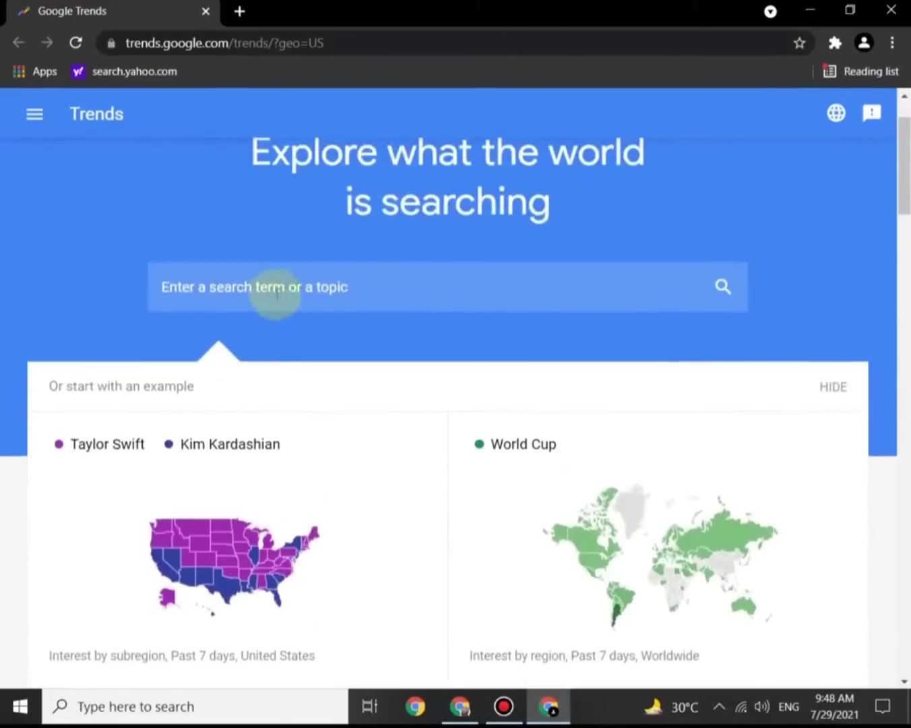
pyautogui.click(30, 111)
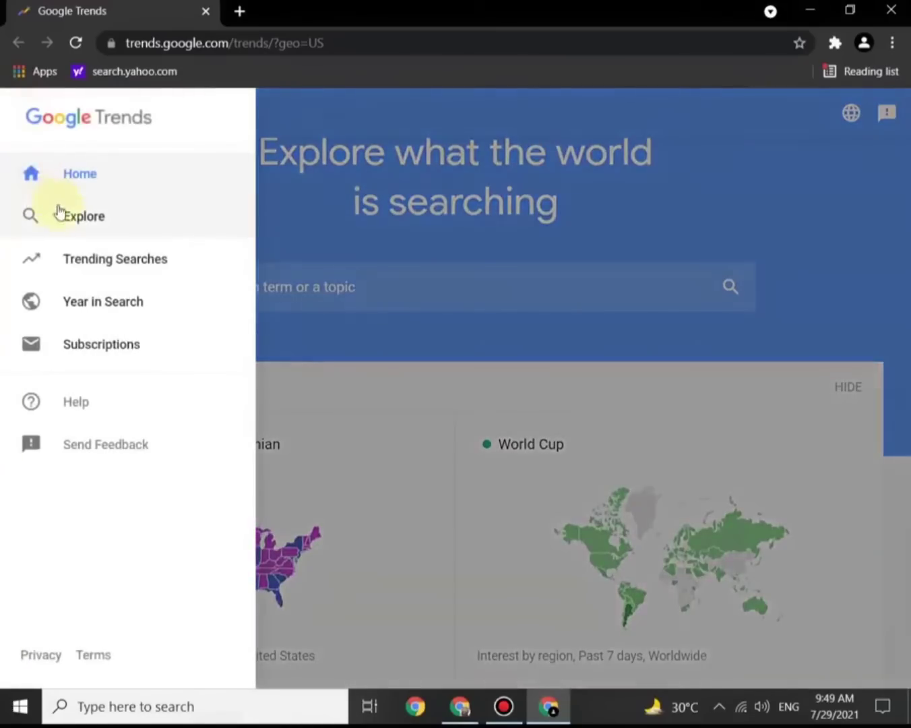
pyautogui.click(310, 287)
pyautogui.click(308, 287)
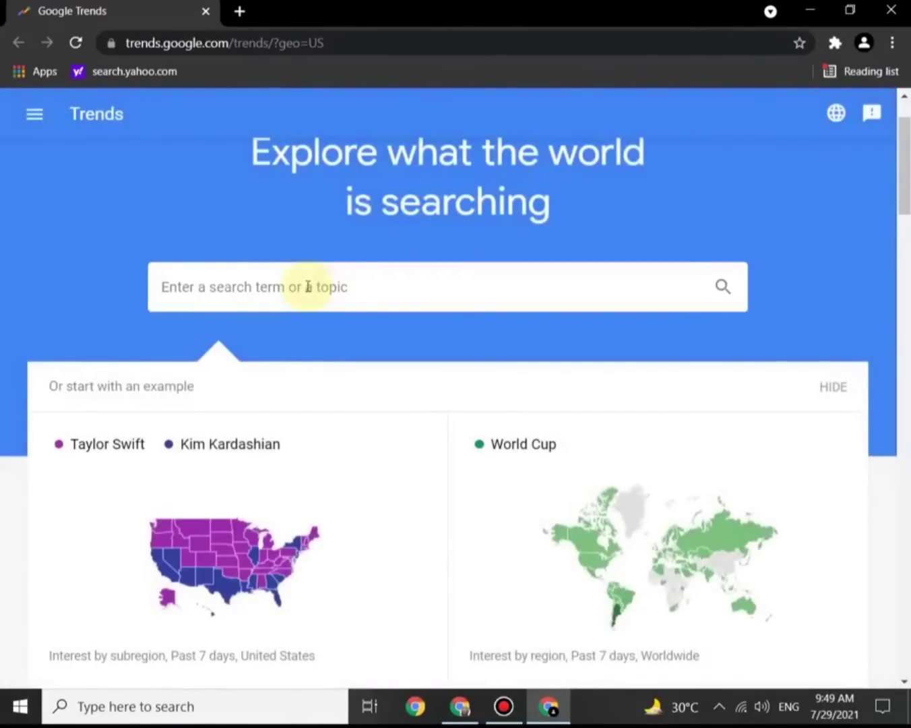
pyautogui.write('cooking')
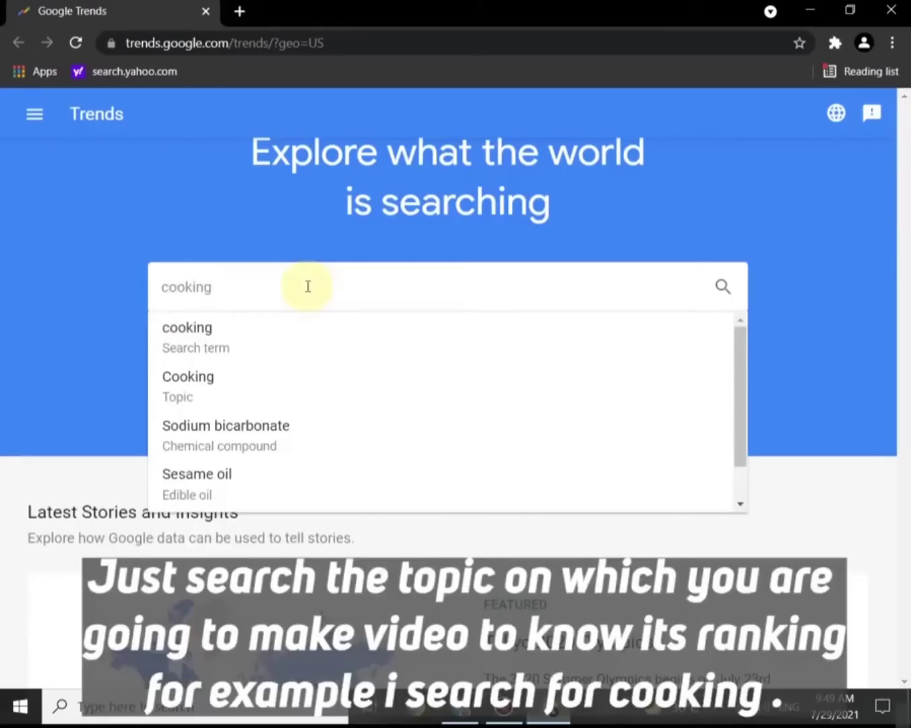
# Explore 'cooking' as a search term and change the location from United States to Pakistan
pyautogui.click(252, 327)
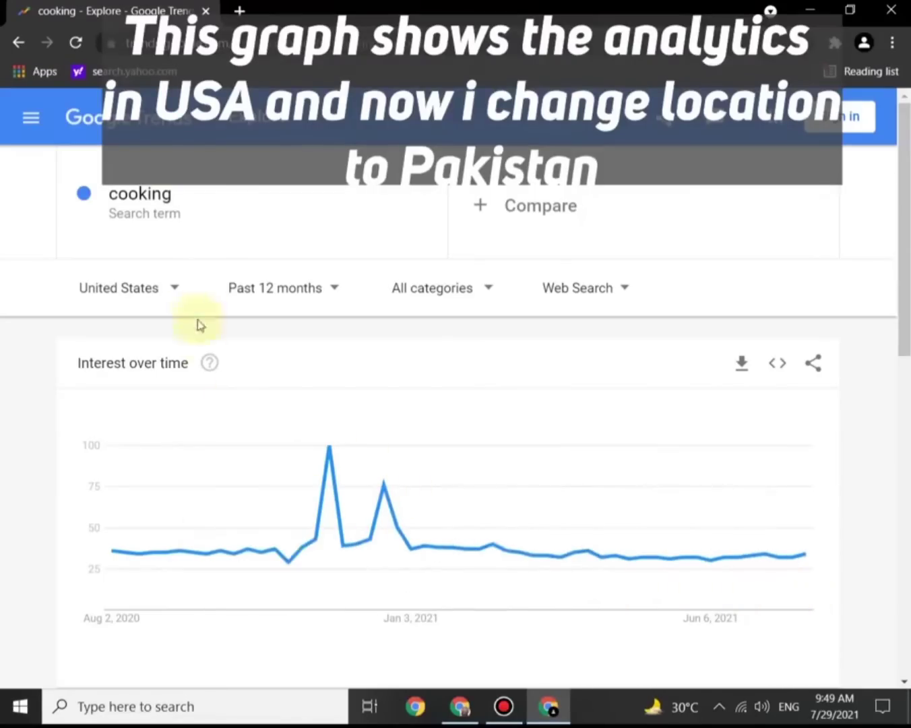
pyautogui.click(174, 291)
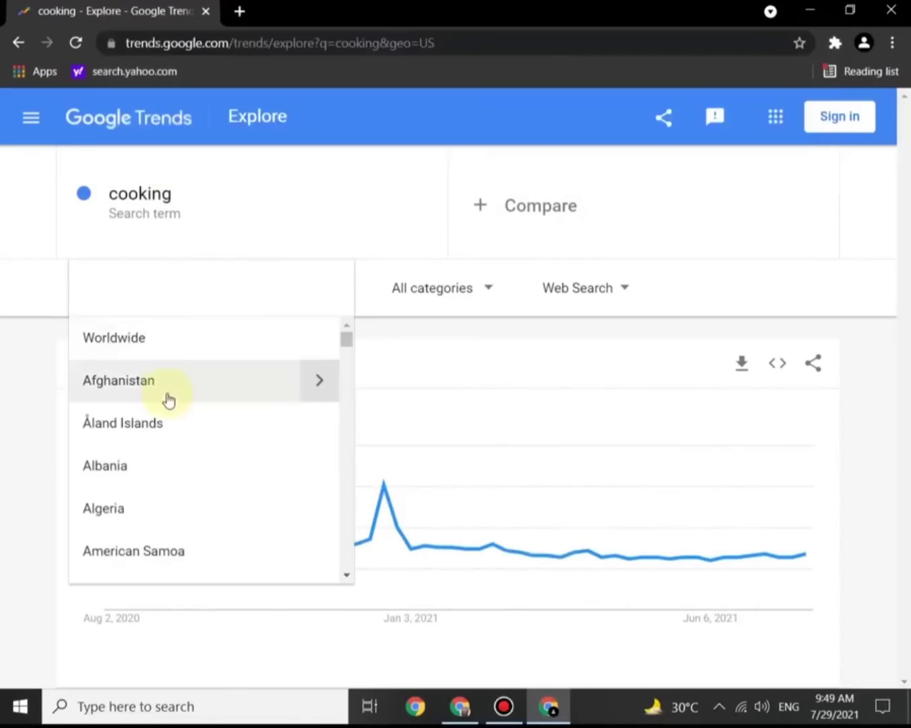
pyautogui.write('p')
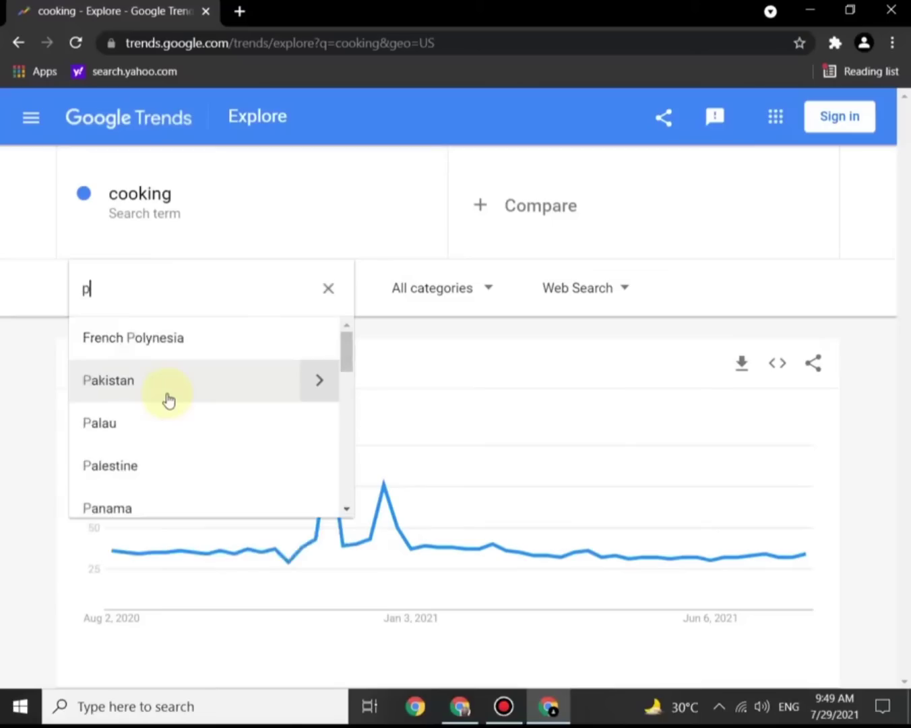
pyautogui.click(168, 400)
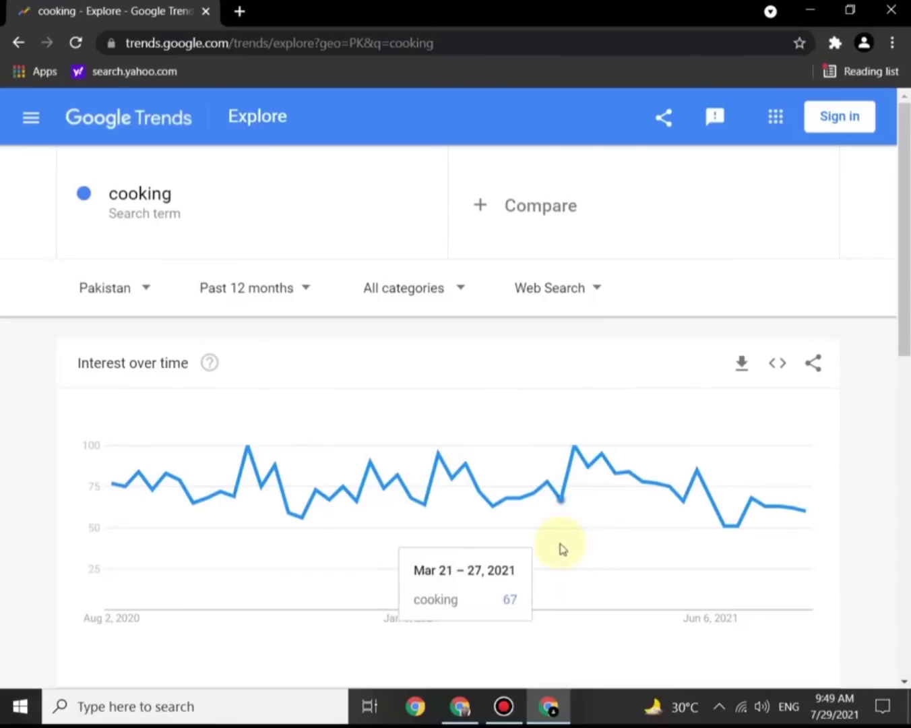
# Set the cooking chart's time range to Past 7 days, after briefly trying Past hour
pyautogui.click(299, 286)
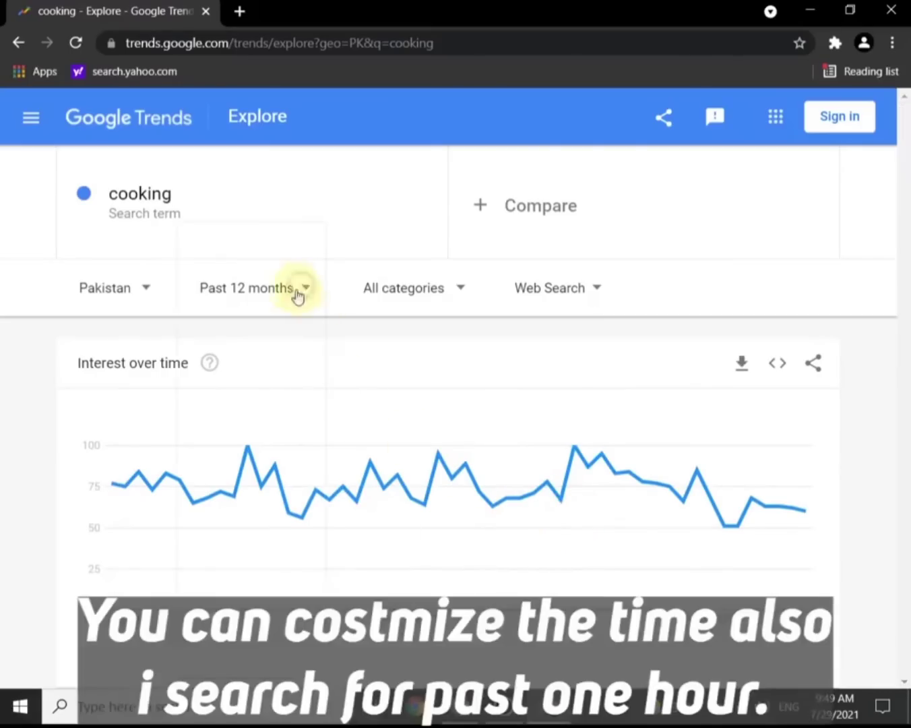
pyautogui.click(271, 300)
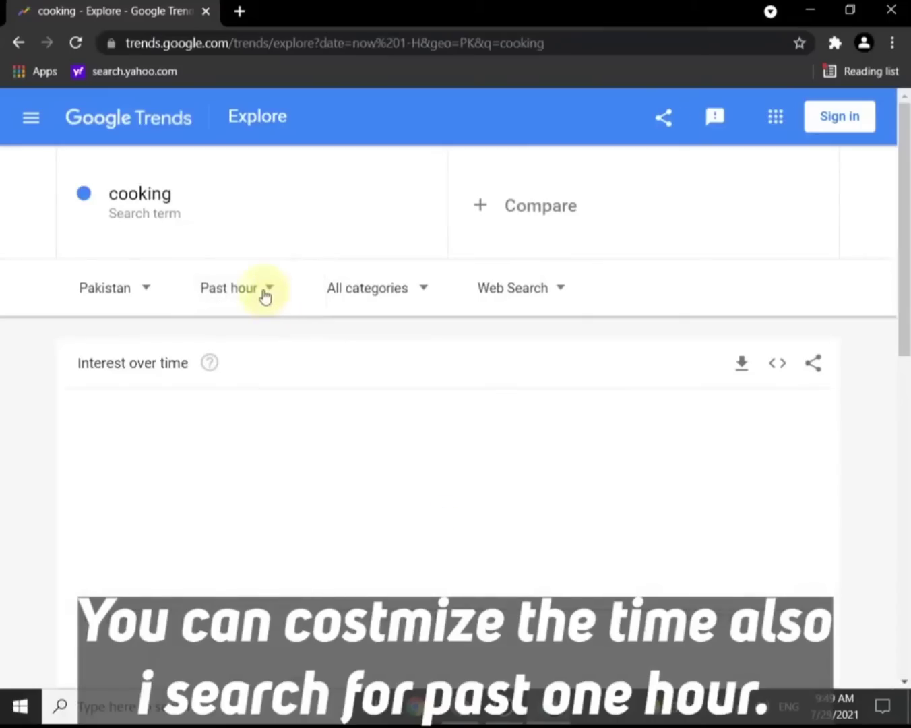
pyautogui.click(266, 293)
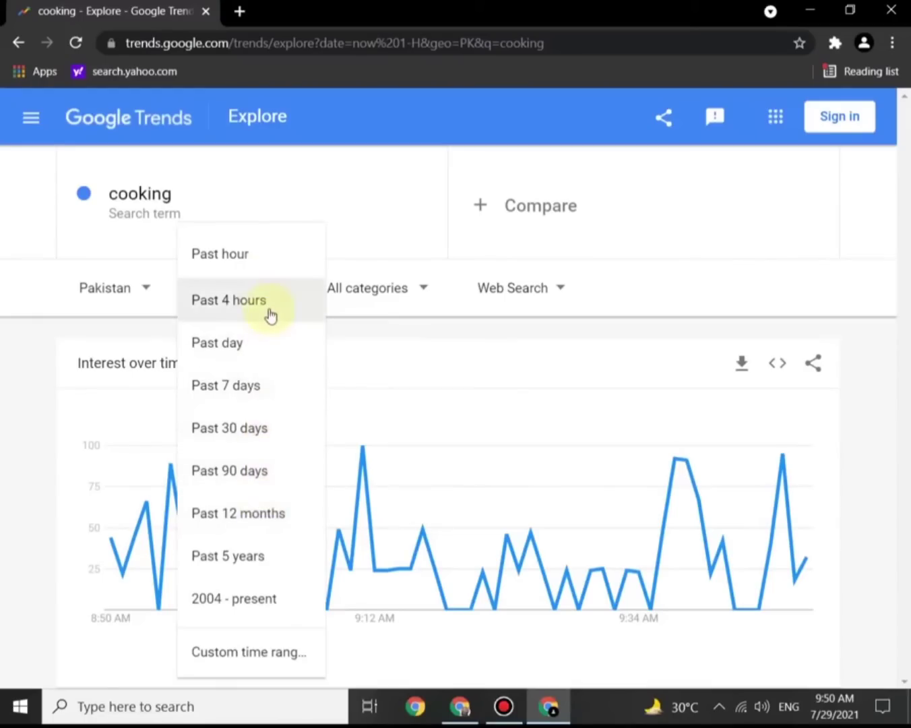
pyautogui.click(273, 395)
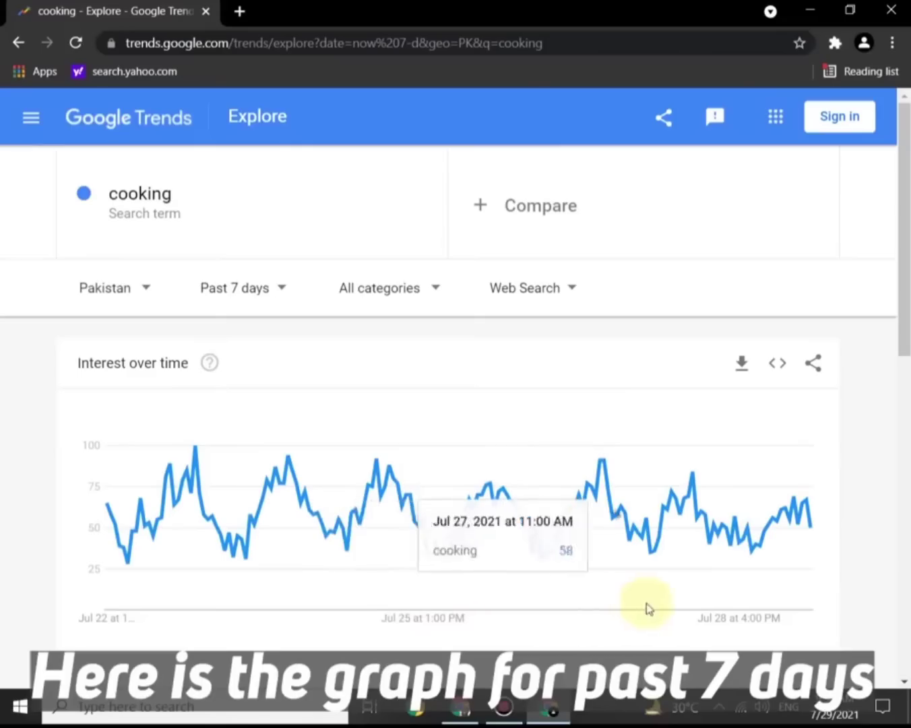
pyautogui.click(442, 295)
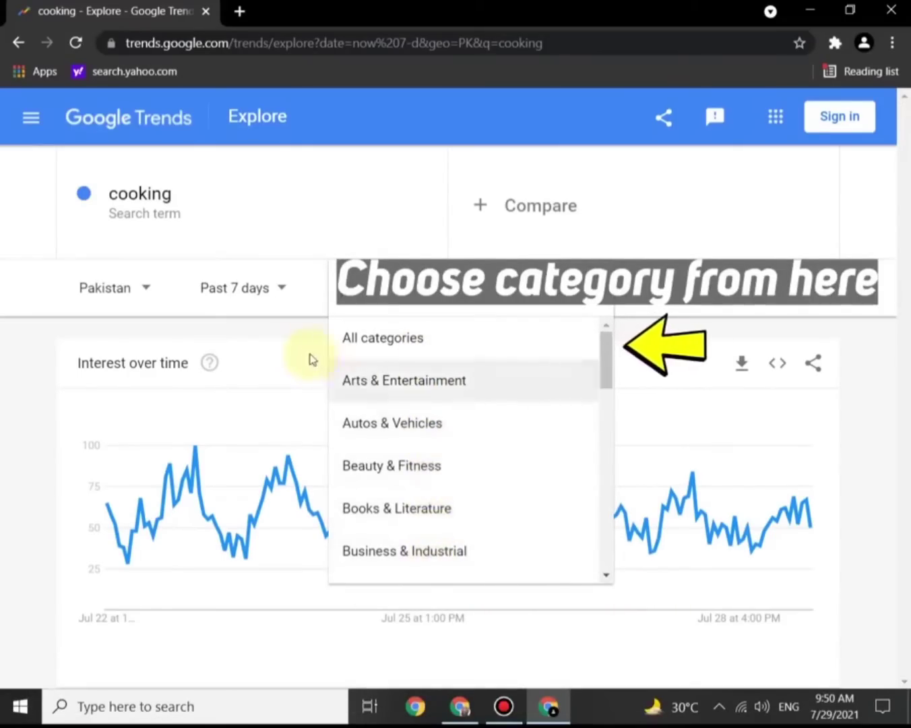
pyautogui.click(298, 336)
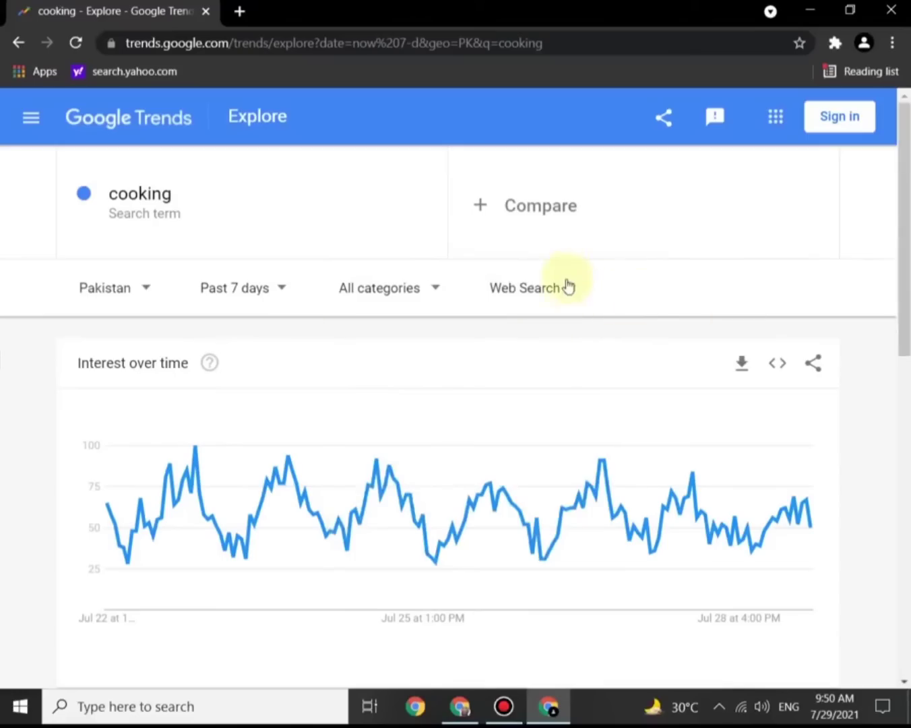
# Try Image, Web, News and Google Shopping search types, settling on YouTube Search
pyautogui.click(516, 287)
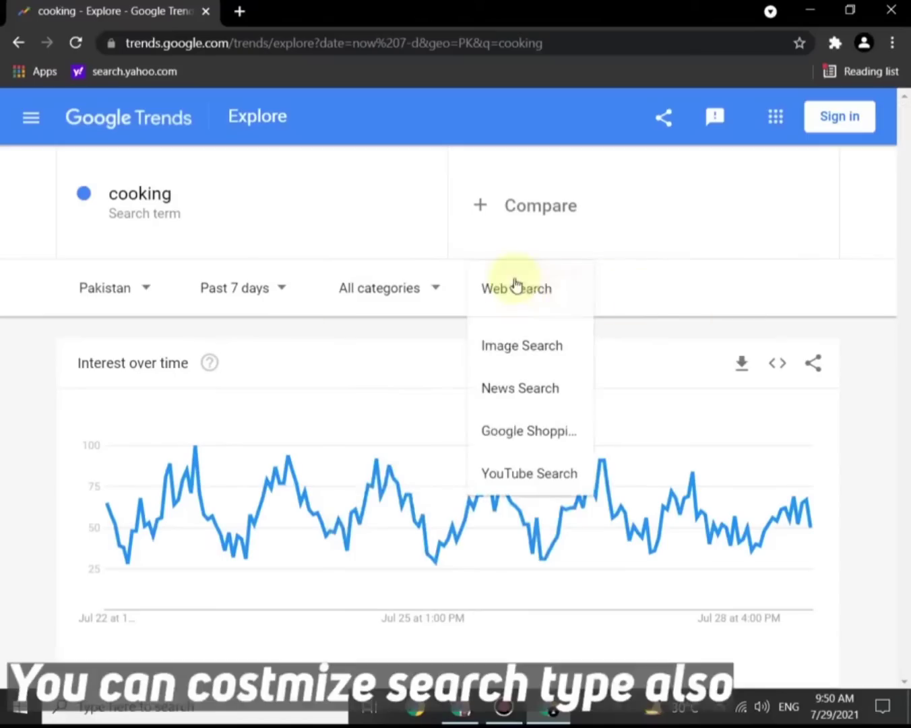
pyautogui.click(506, 356)
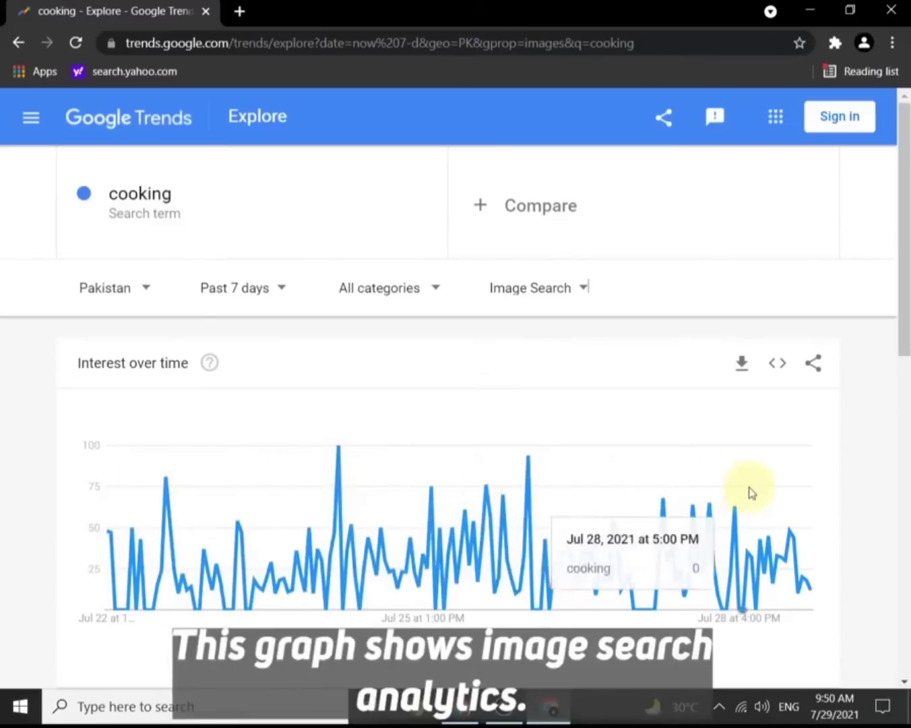
pyautogui.click(583, 294)
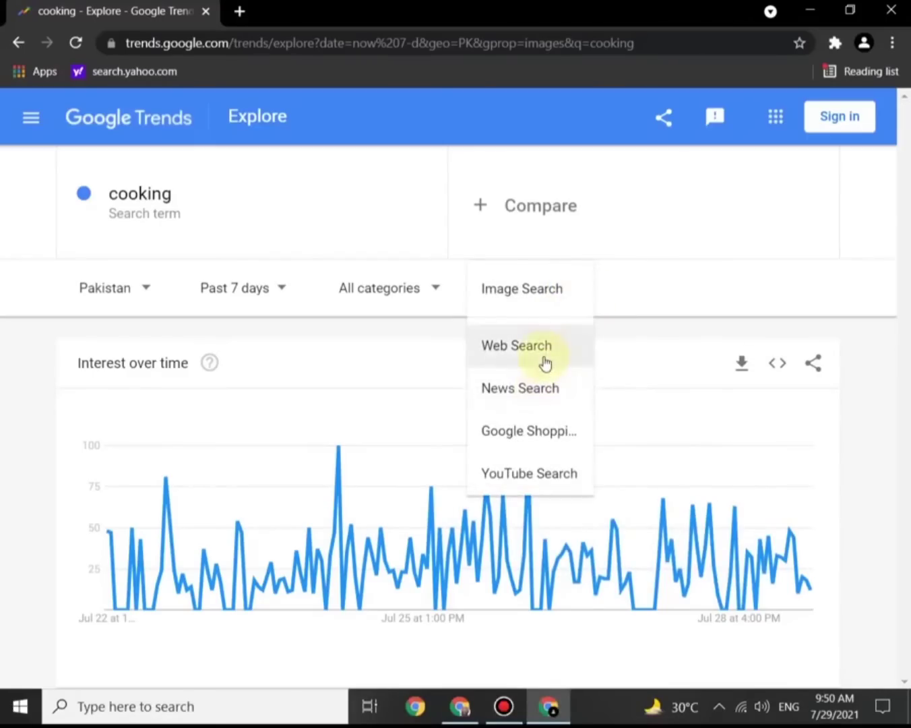
pyautogui.click(545, 362)
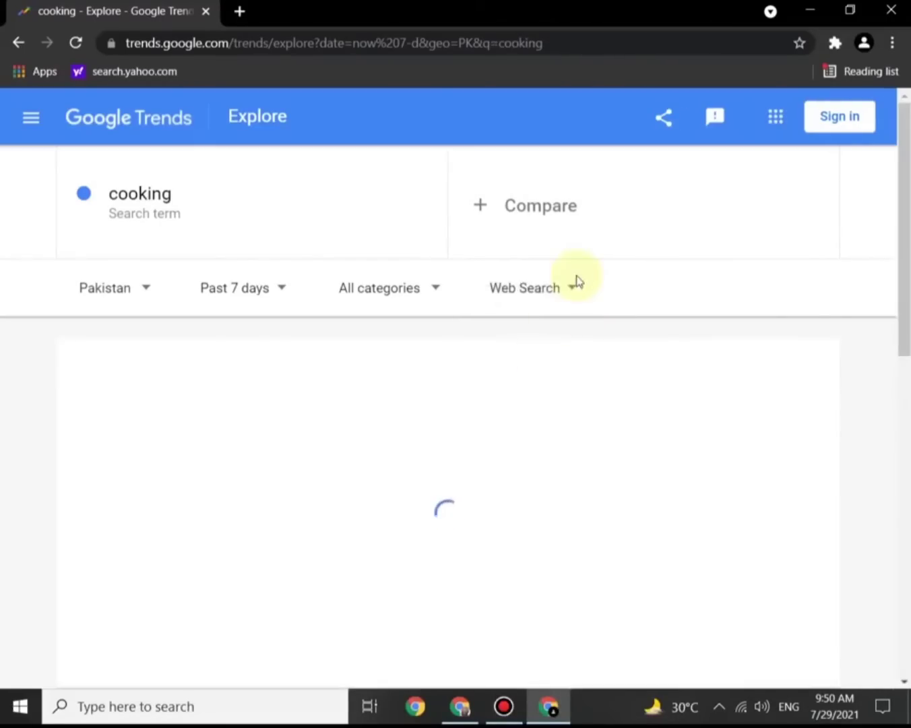
pyautogui.click(575, 293)
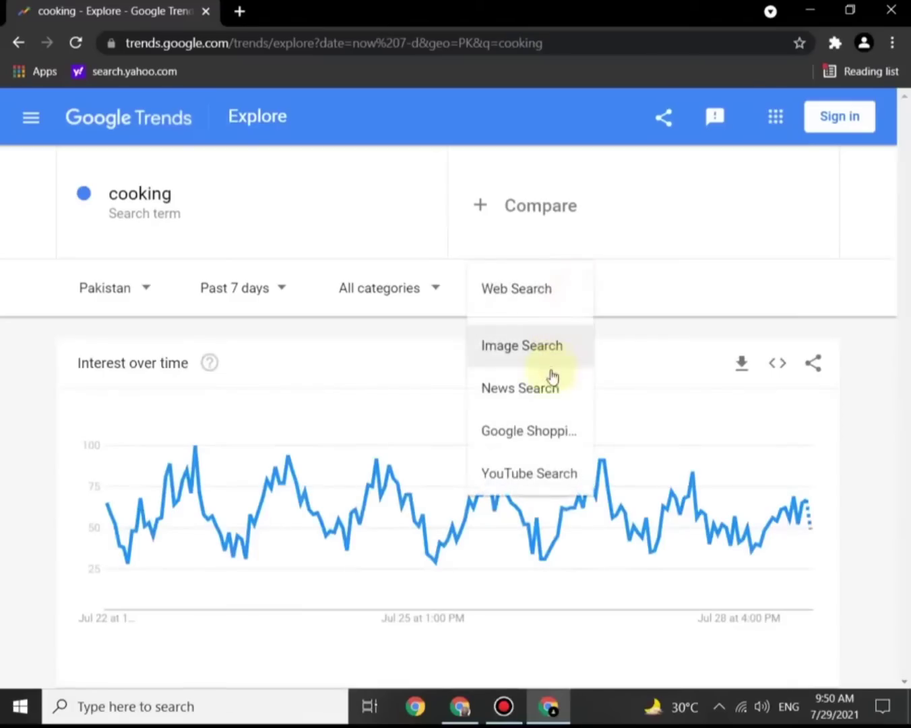
pyautogui.click(551, 396)
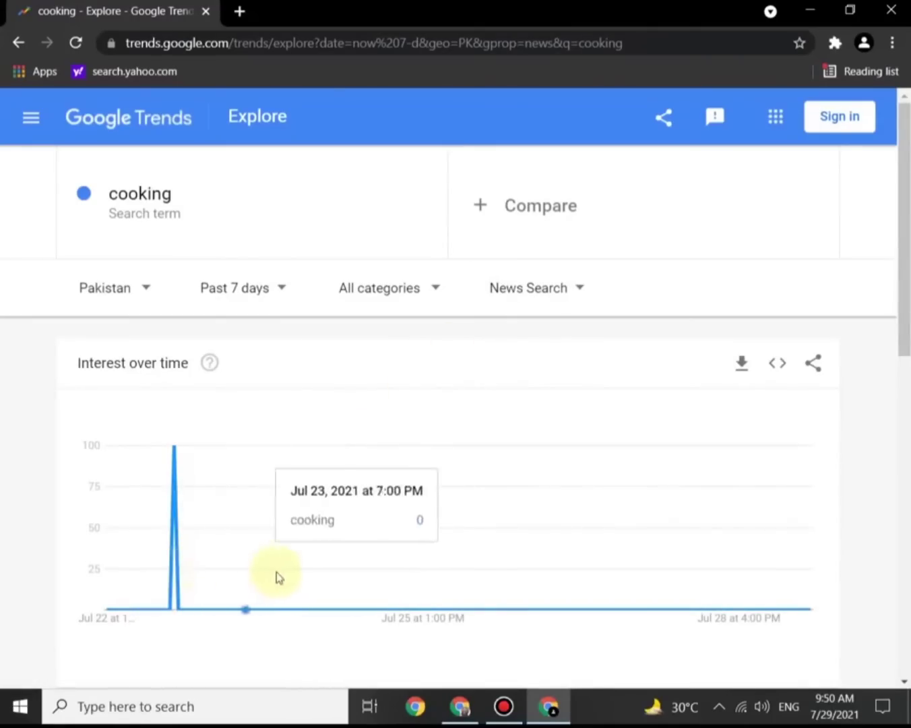
pyautogui.click(574, 290)
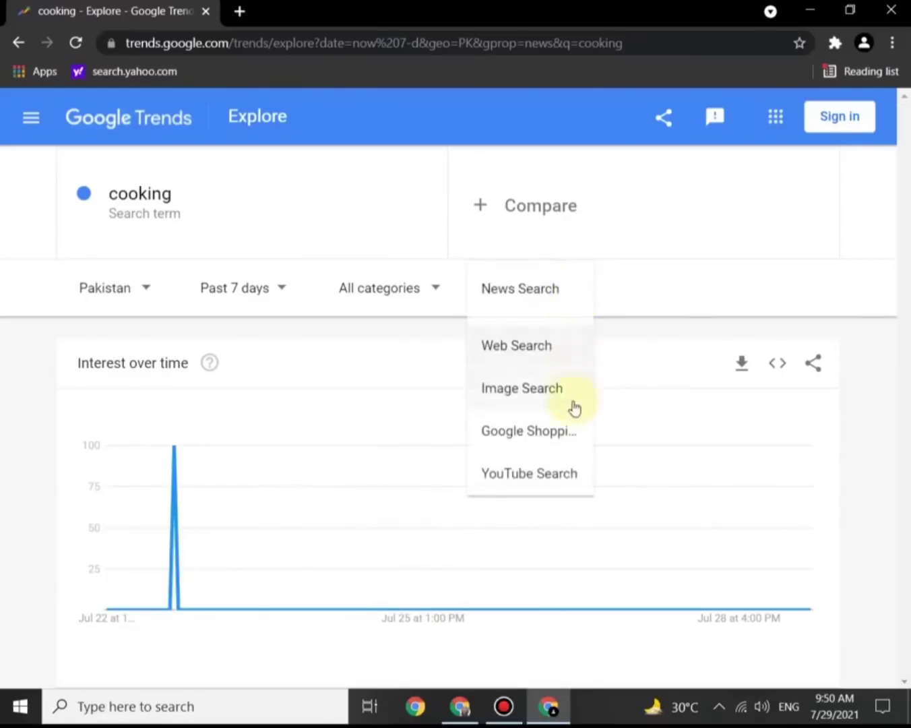
pyautogui.click(563, 433)
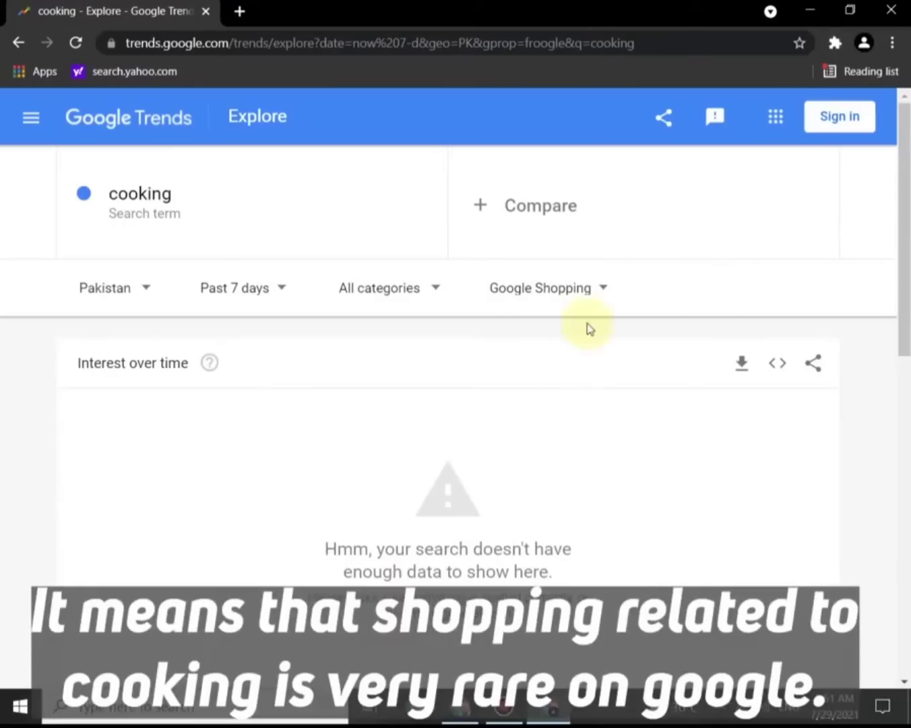
pyautogui.click(596, 290)
pyautogui.click(545, 474)
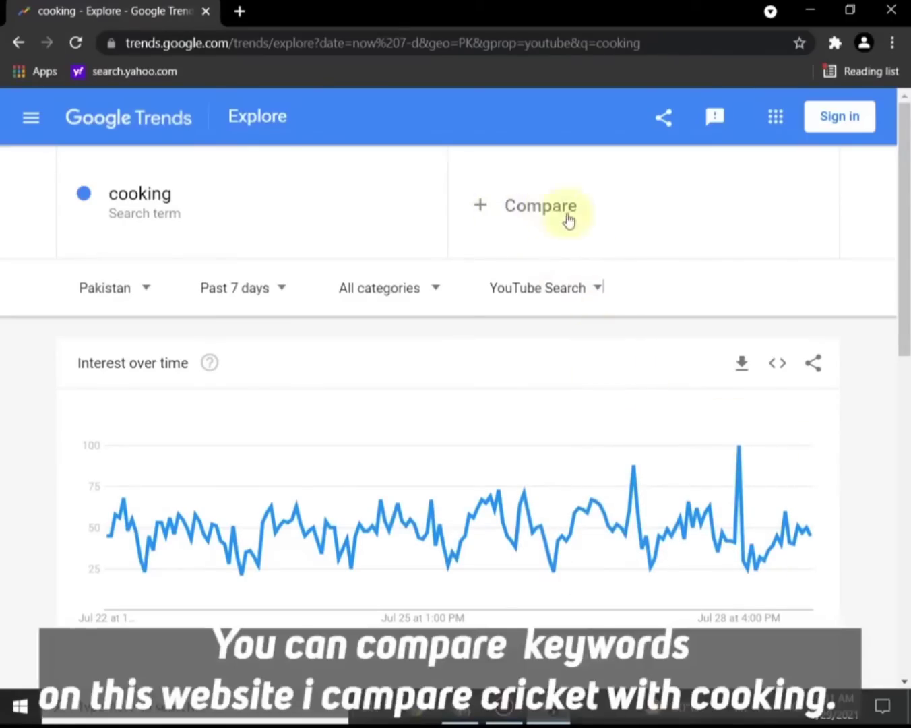
# Add 'cricket' as a second comparison term alongside cooking
pyautogui.click(545, 214)
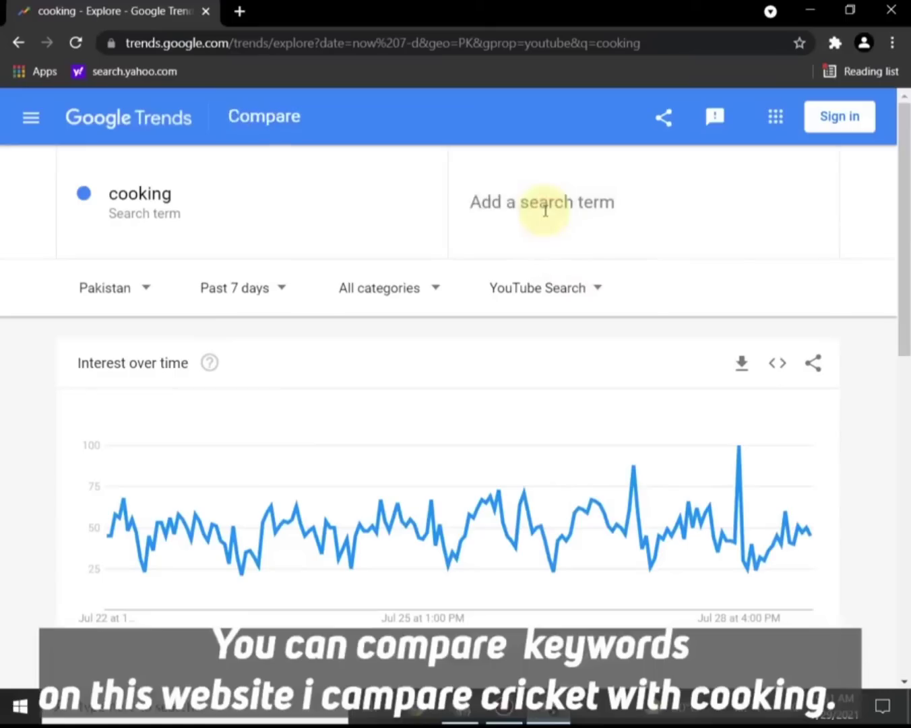
pyautogui.write('cricket')
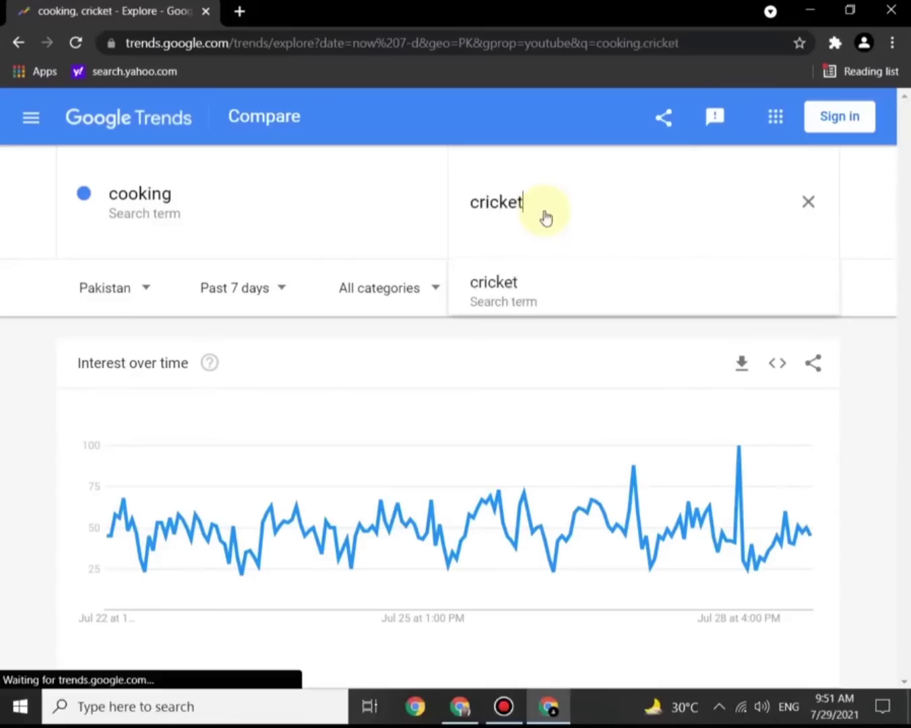
pyautogui.press('Return')
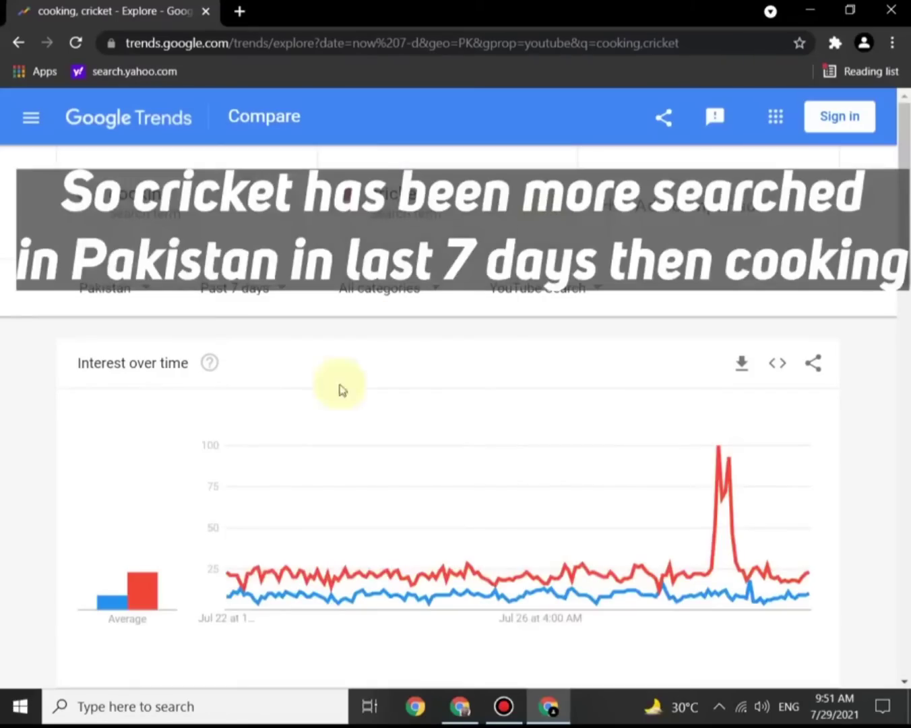
pyautogui.moveTo(230, 574)
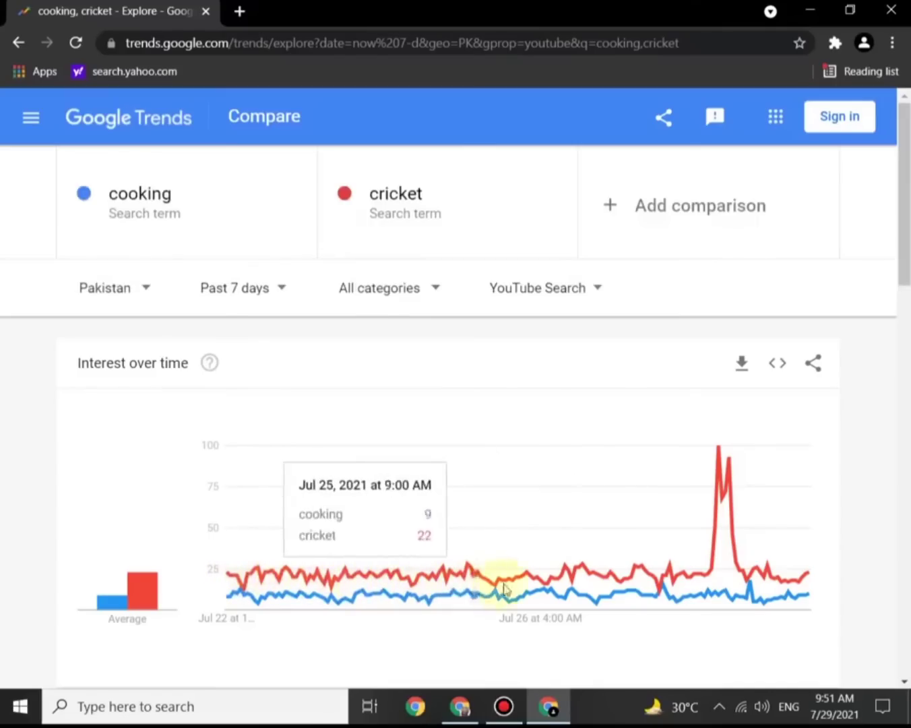
pyautogui.click(675, 203)
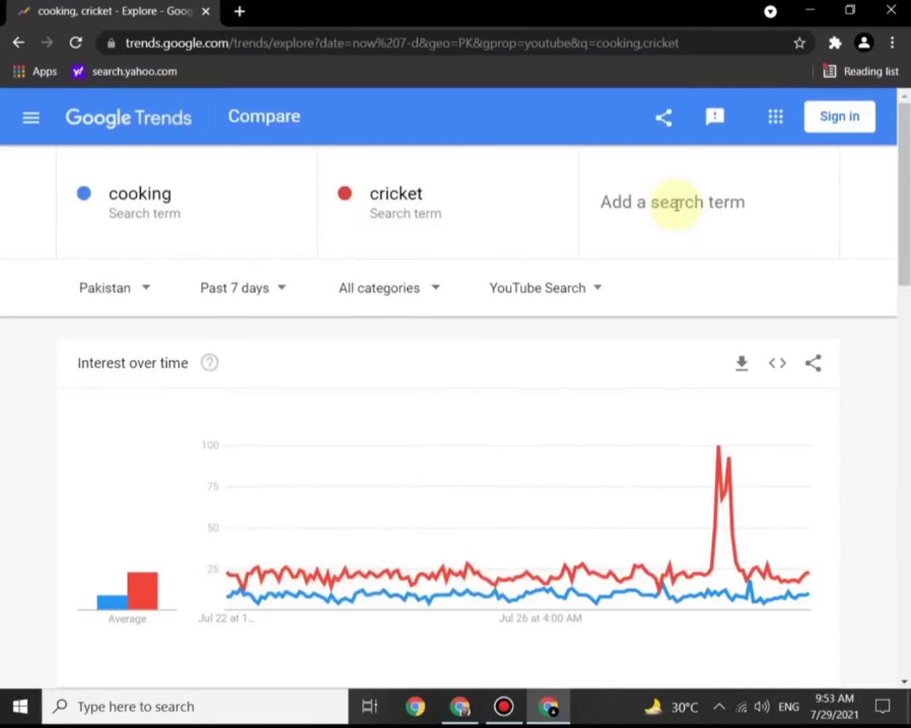
# Add the 'Olympic Games – Topic' suggestion as the third term and review the chart
pyautogui.write('ol')
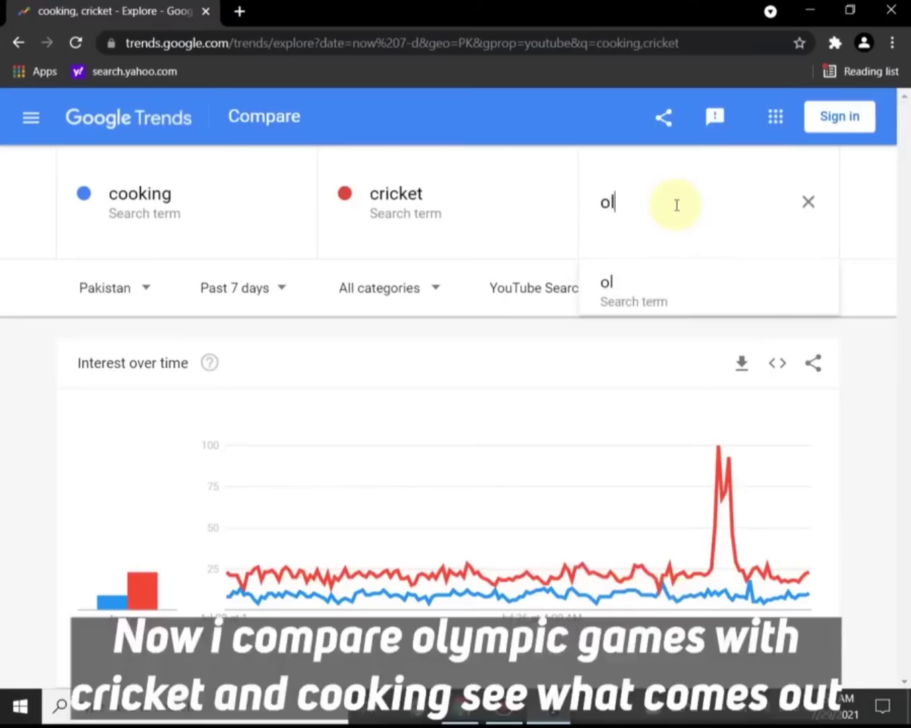
pyautogui.write('ym')
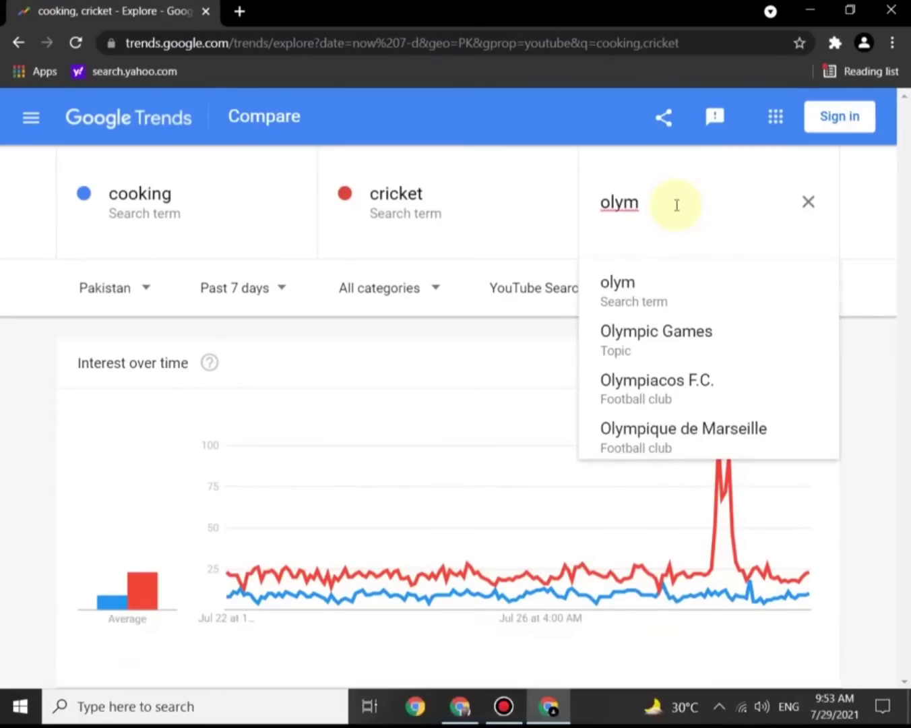
pyautogui.click(672, 332)
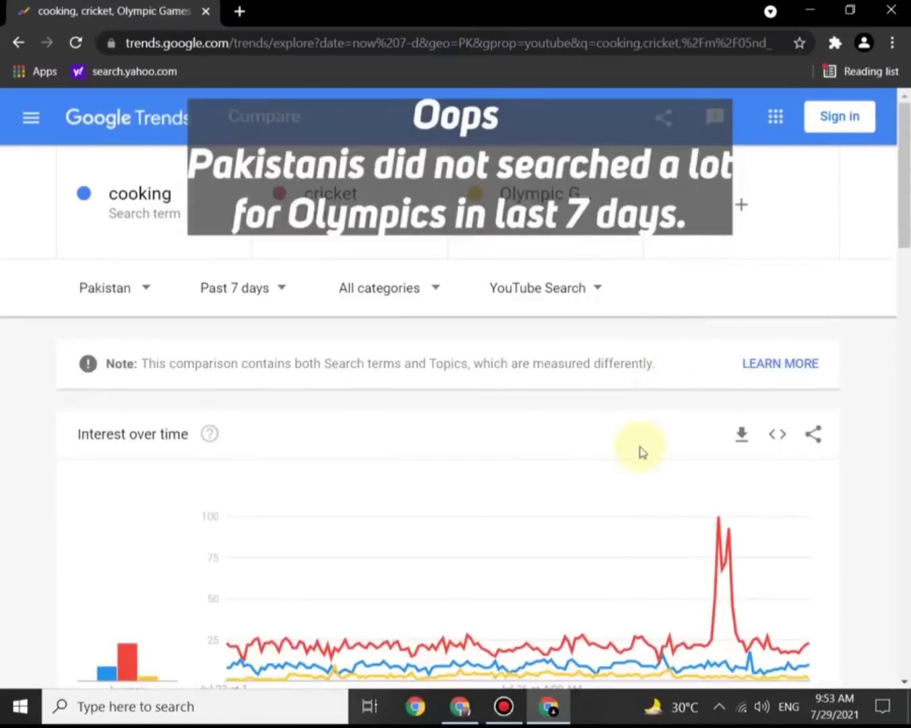
pyautogui.scroll(-2, 634, 453)
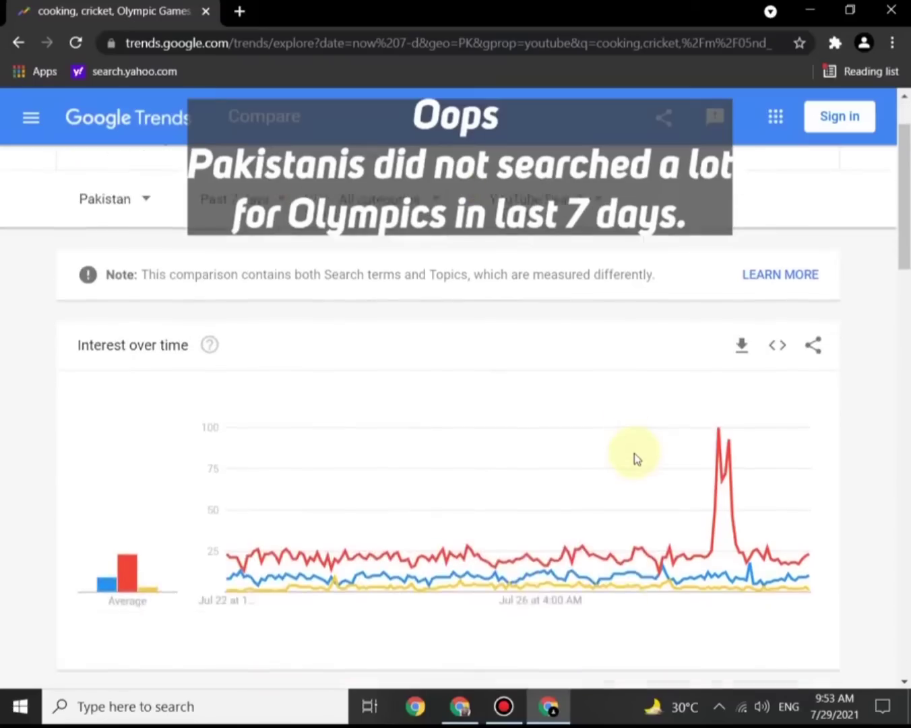
pyautogui.scroll(2, 634, 452)
pyautogui.scroll(-2, 634, 452)
pyautogui.scroll(1, 634, 452)
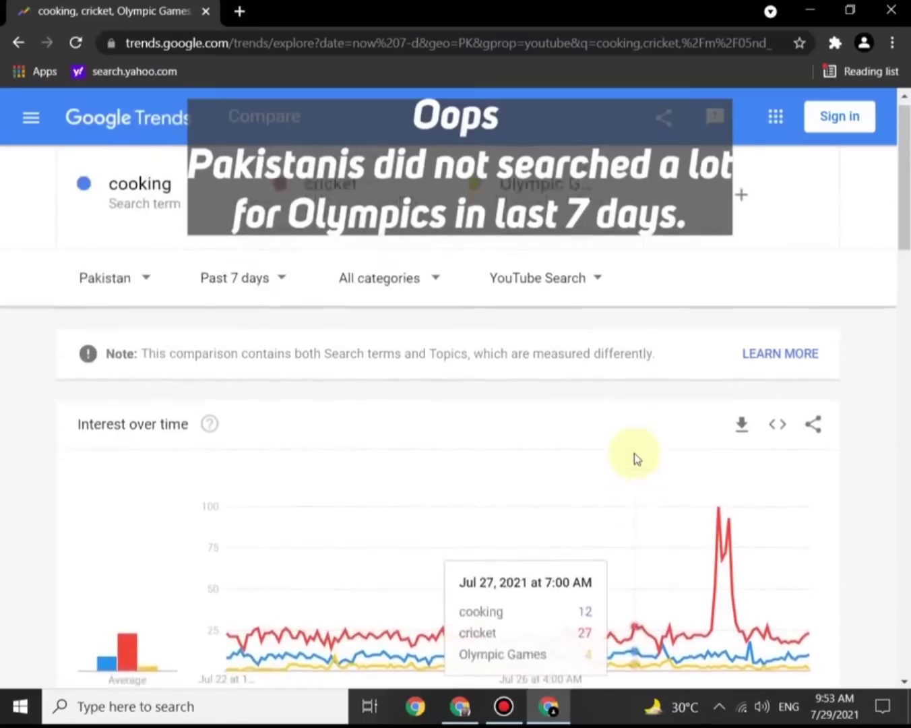
pyautogui.scroll(-1, 634, 453)
pyautogui.scroll(-1, 634, 458)
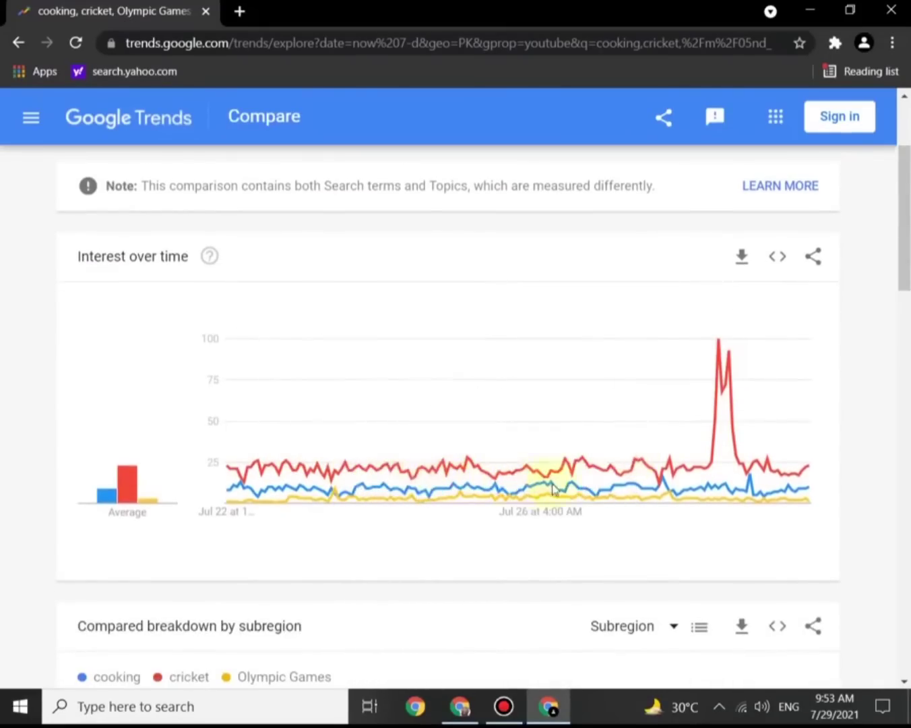
pyautogui.scroll(2, 415, 345)
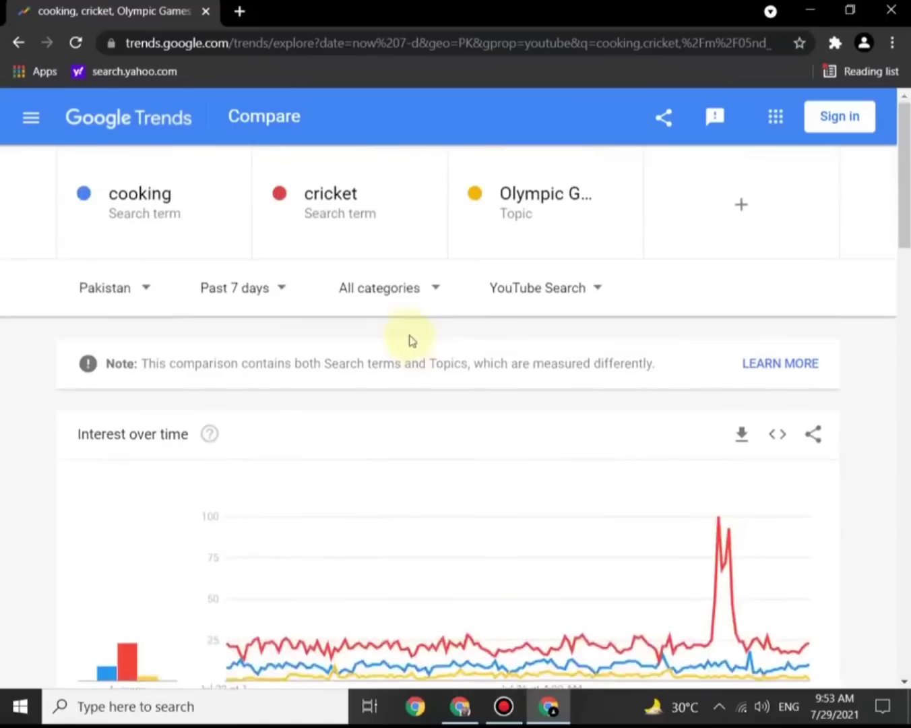
# Switch the comparison's time range to 2008 – present and limit it to YouTube Search
pyautogui.click(280, 289)
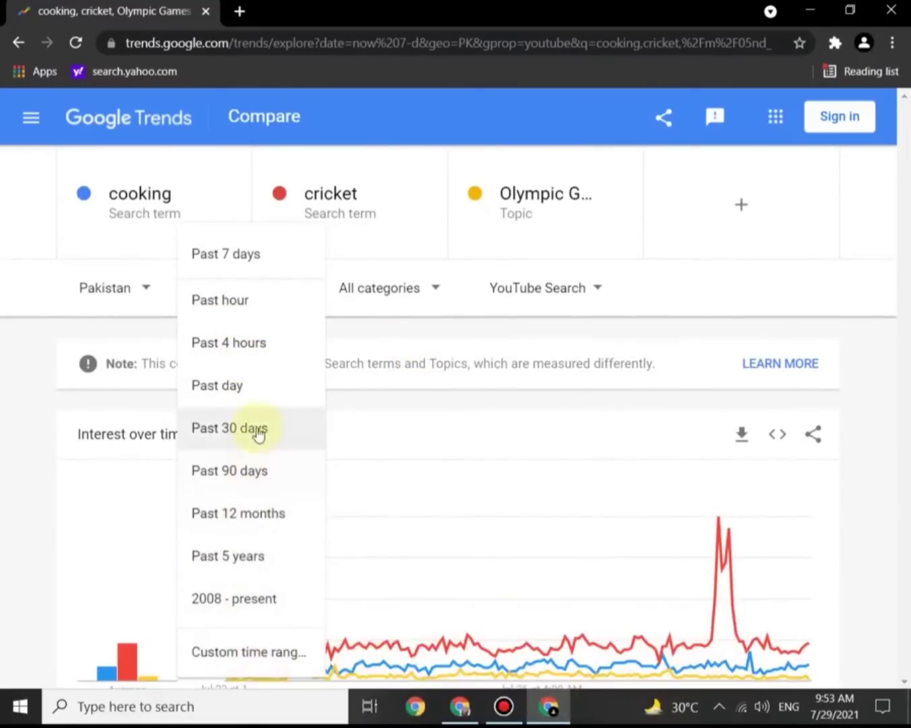
pyautogui.click(238, 601)
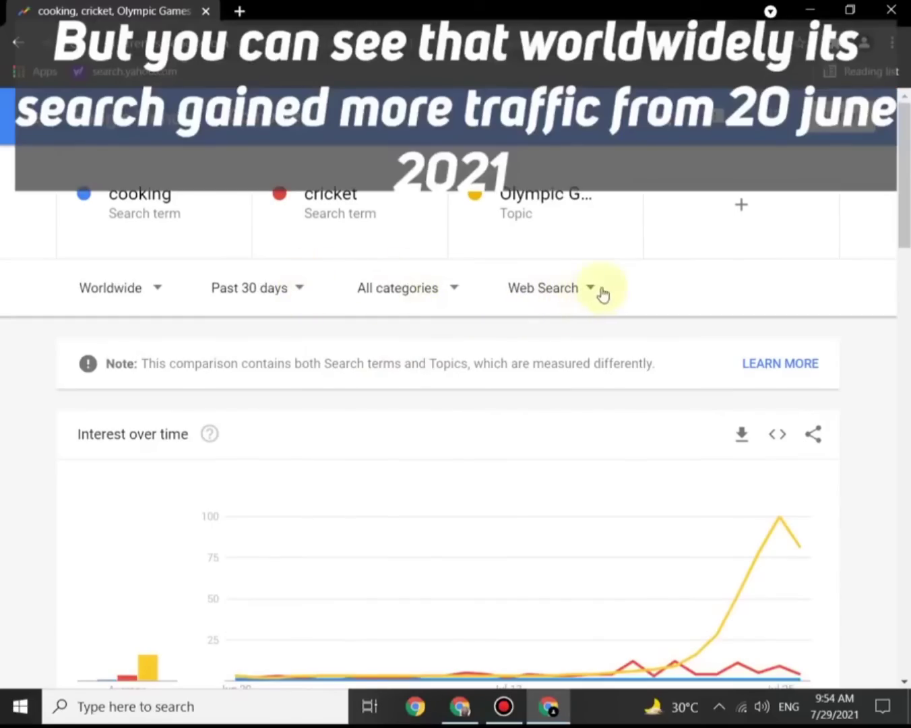
pyautogui.click(577, 290)
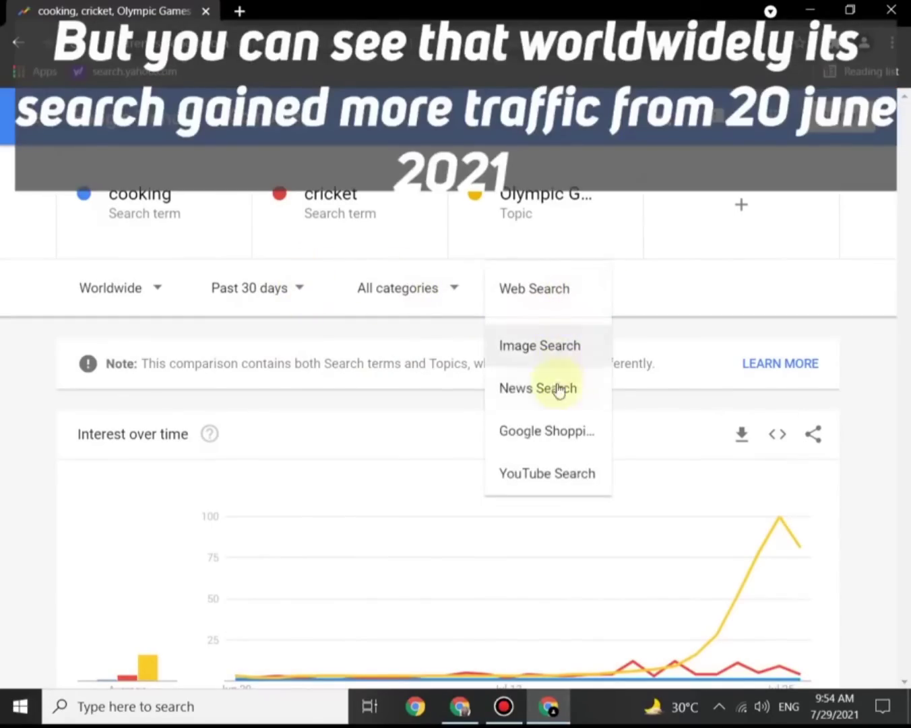
pyautogui.click(547, 475)
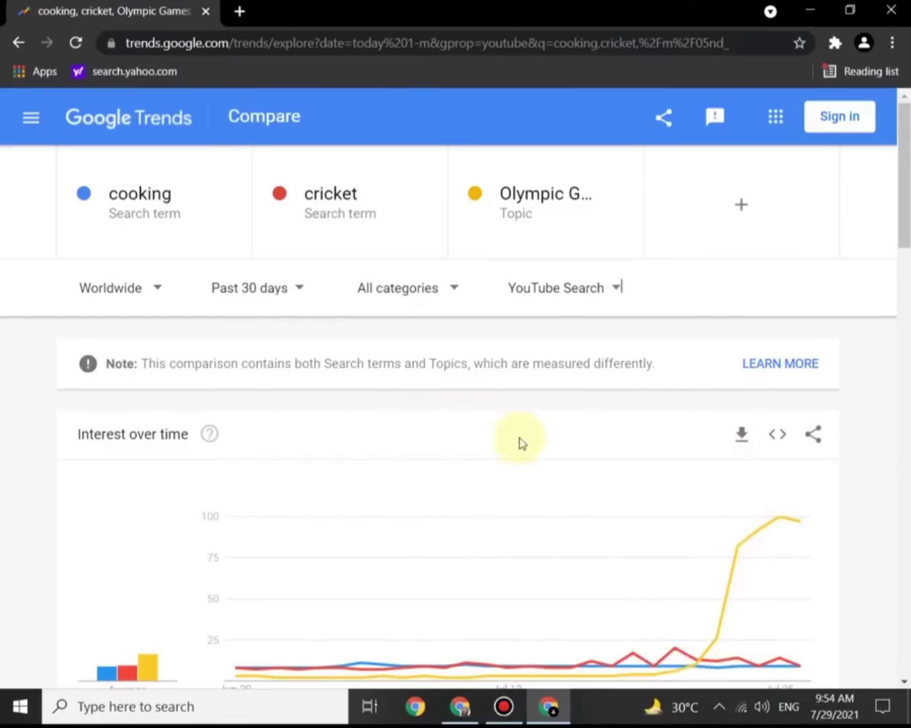
# Set the three-term comparison to Past 7 days and scroll through the chart
pyautogui.click(301, 291)
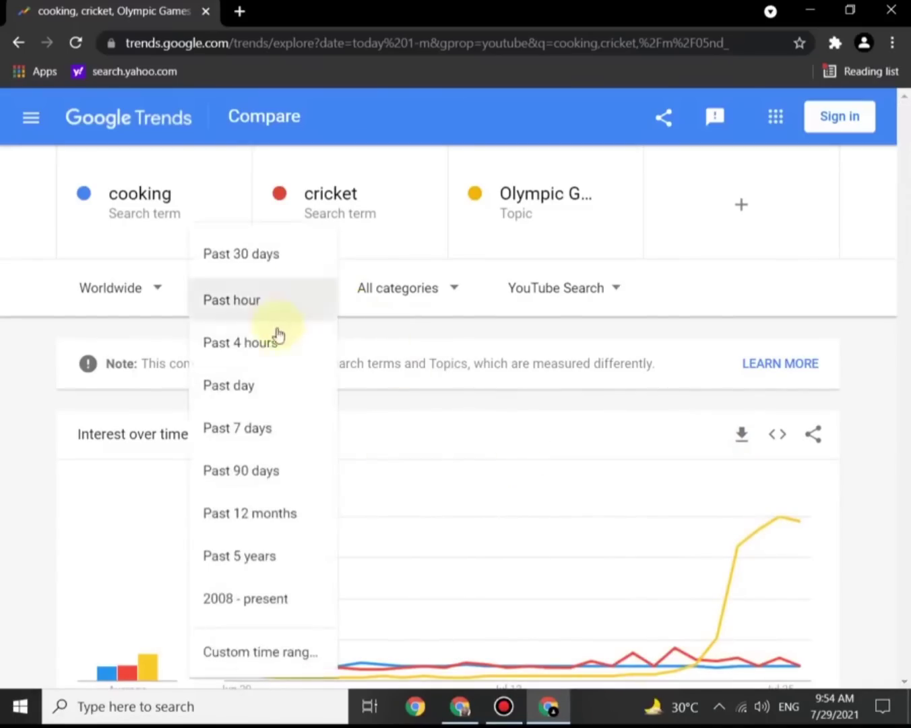
pyautogui.click(264, 424)
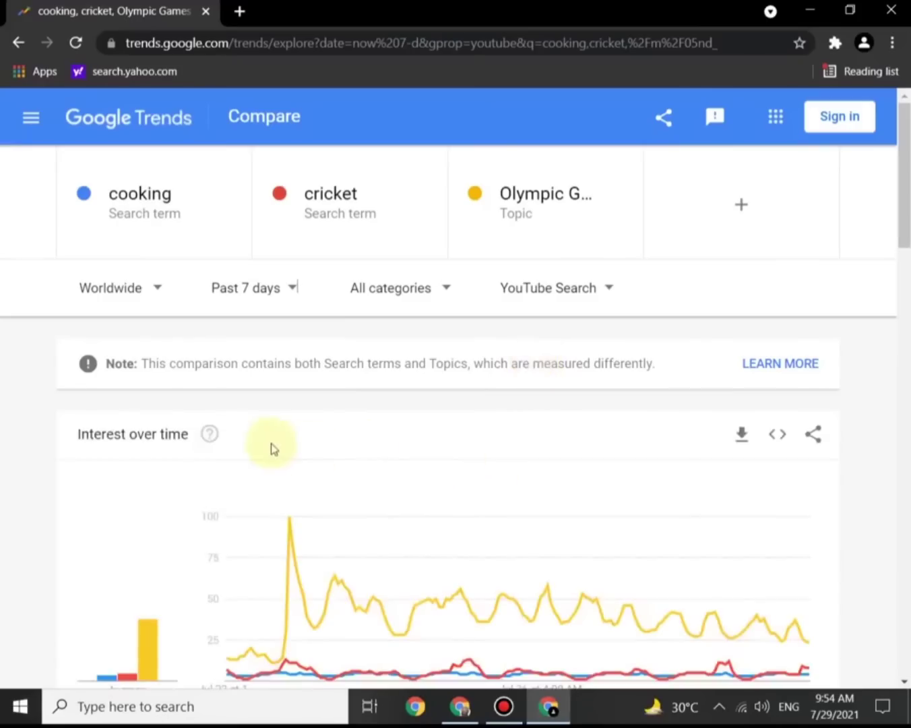
pyautogui.scroll(-1, 267, 446)
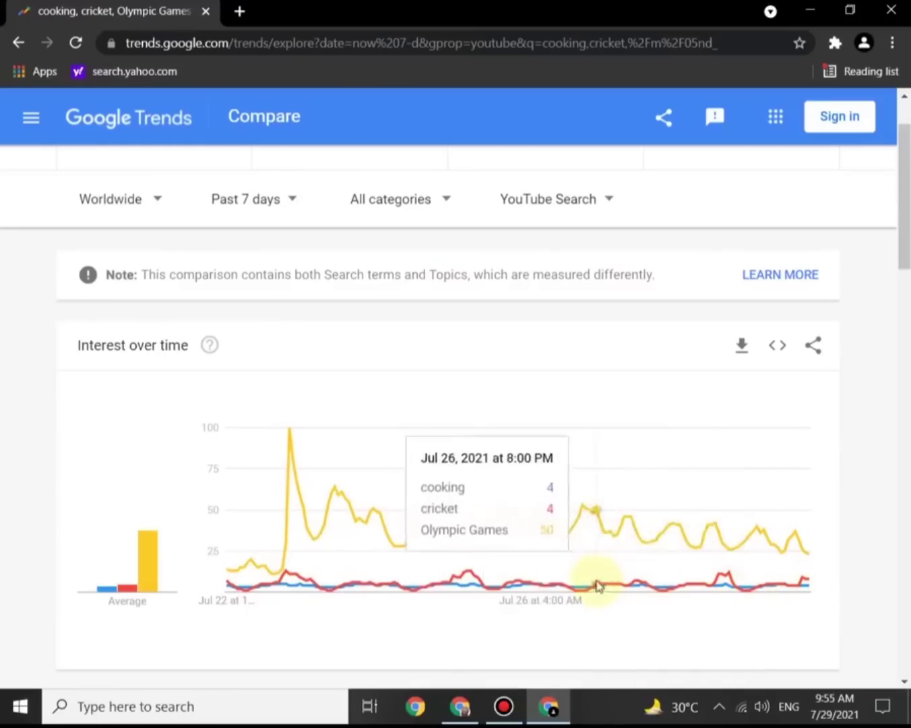
pyautogui.scroll(-2, 564, 345)
pyautogui.scroll(3, 492, 337)
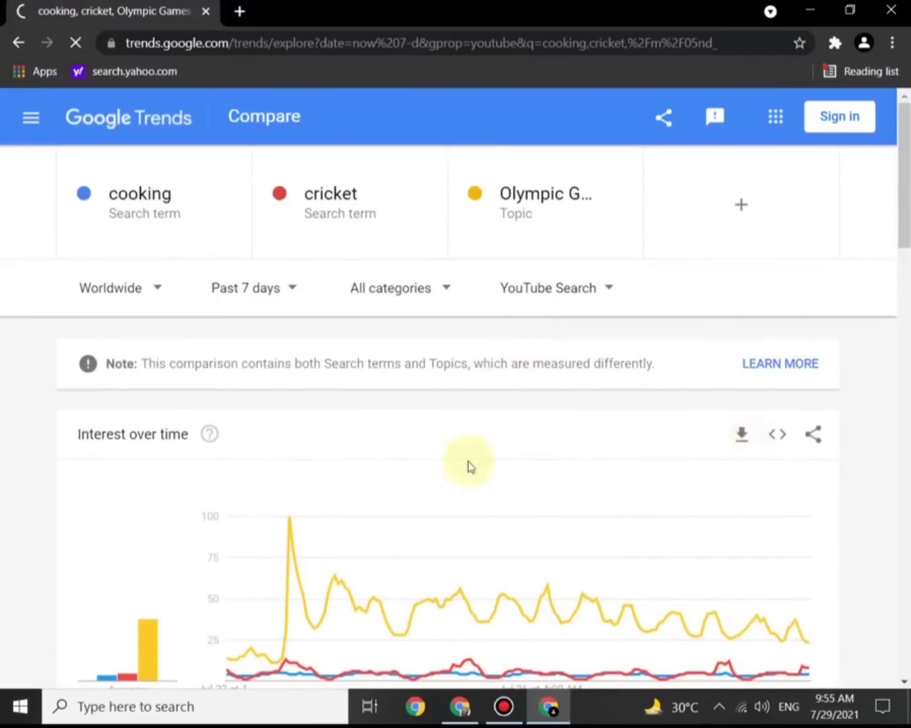
# Play and mute the Year in Search 2020 video, close it, then scroll to the Searches and News lists
pyautogui.scroll(-2, 446, 393)
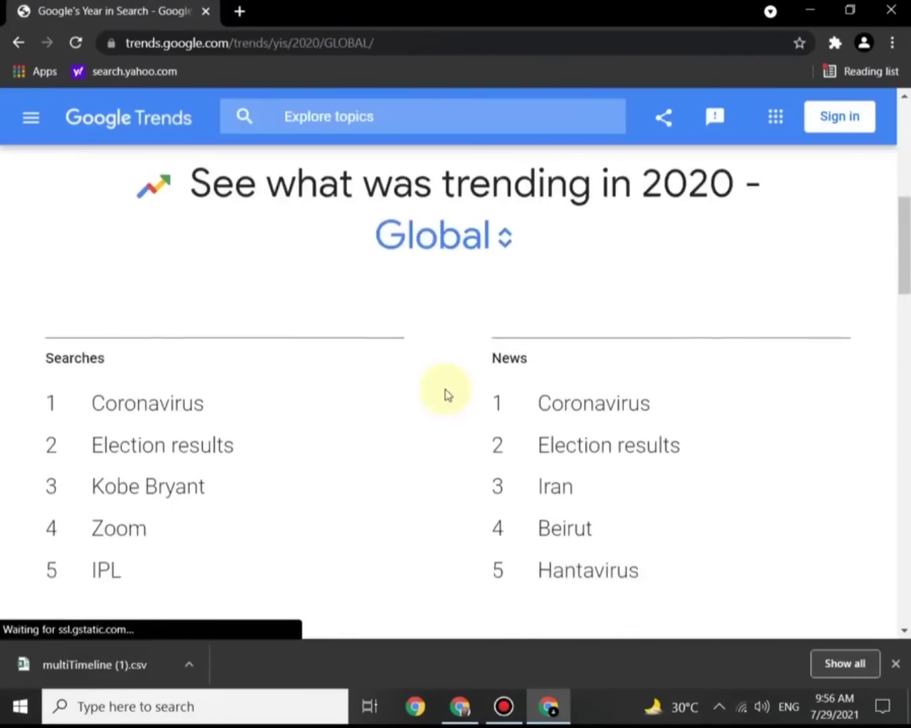
pyautogui.scroll(5, 445, 394)
pyautogui.click(446, 316)
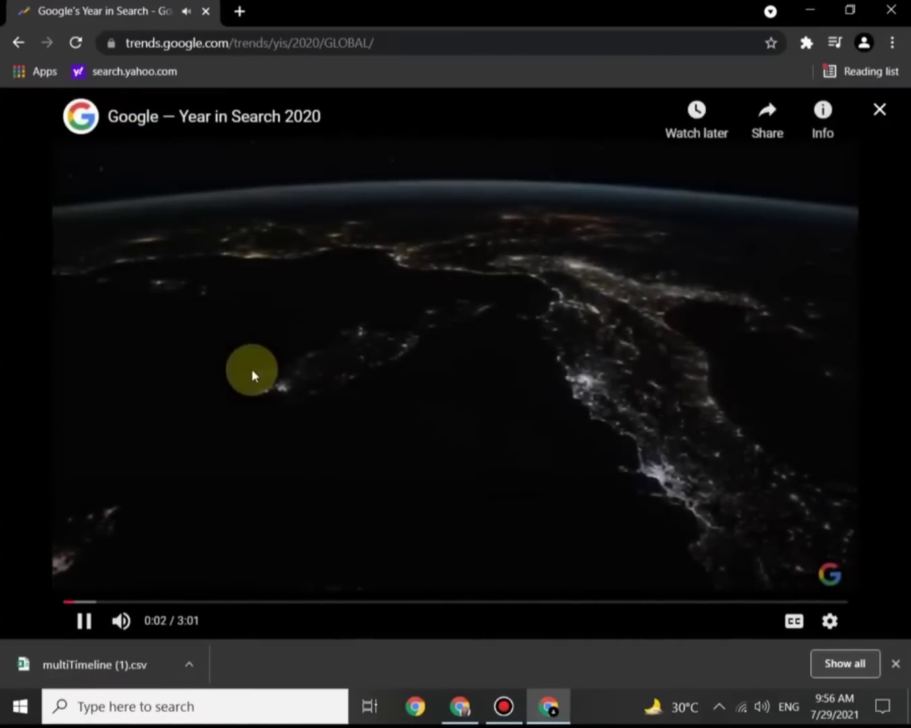
pyautogui.click(134, 626)
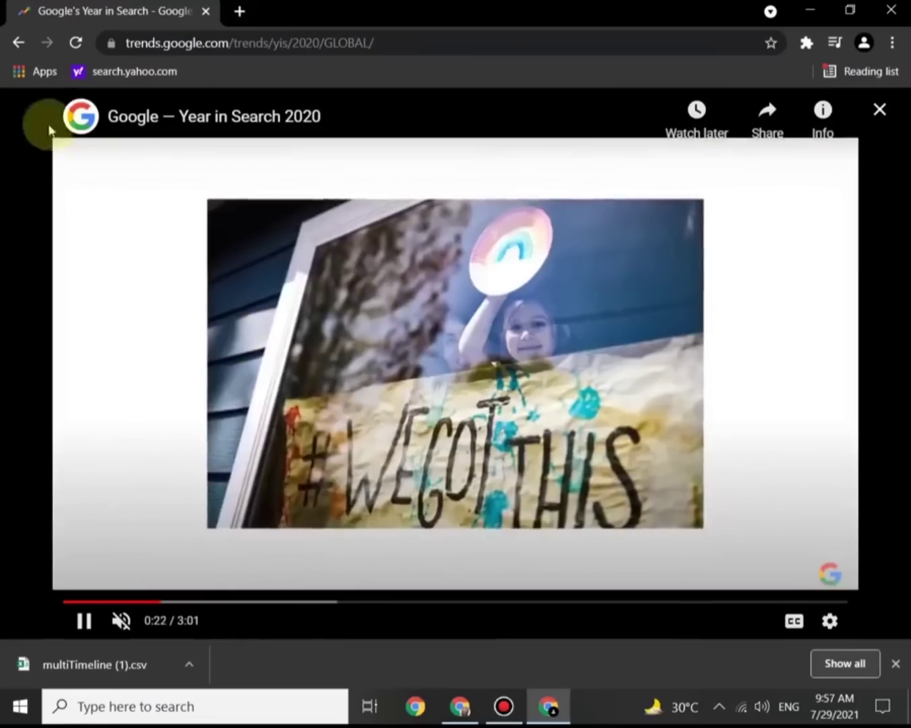
pyautogui.click(18, 43)
pyautogui.scroll(-5, 279, 325)
pyautogui.scroll(-4, 283, 363)
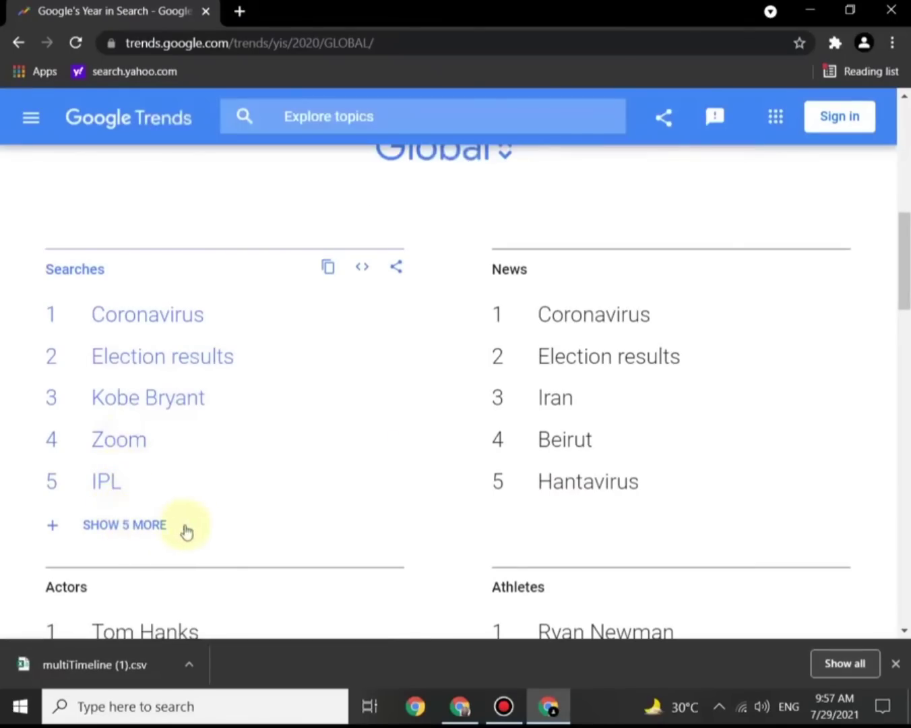
# Go back from the Year in Search page and open the Google Trends navigation menu
pyautogui.scroll(-1, 234, 438)
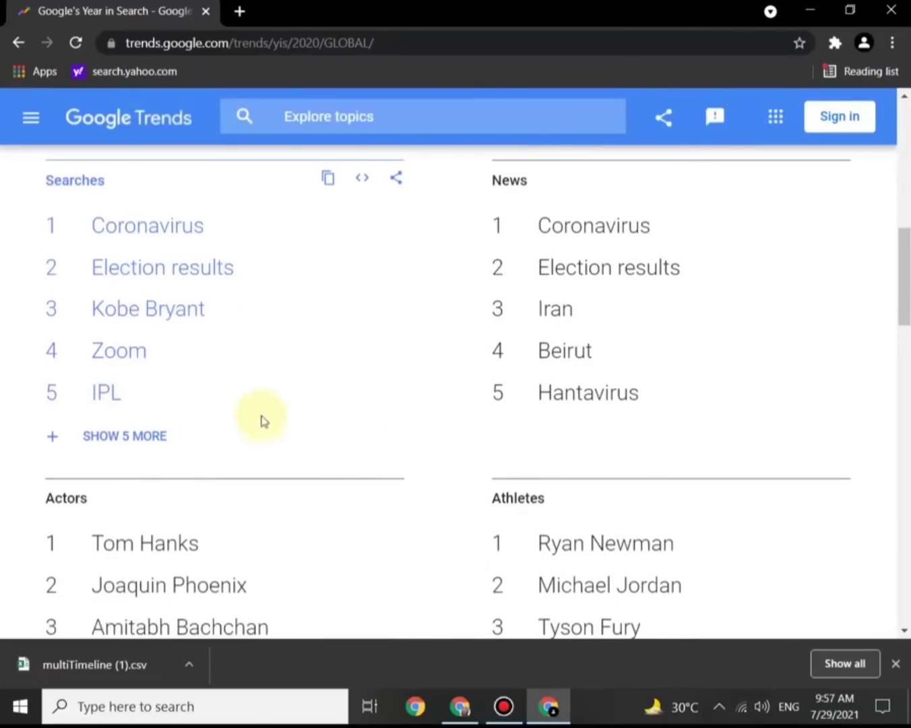
pyautogui.scroll(2, 315, 413)
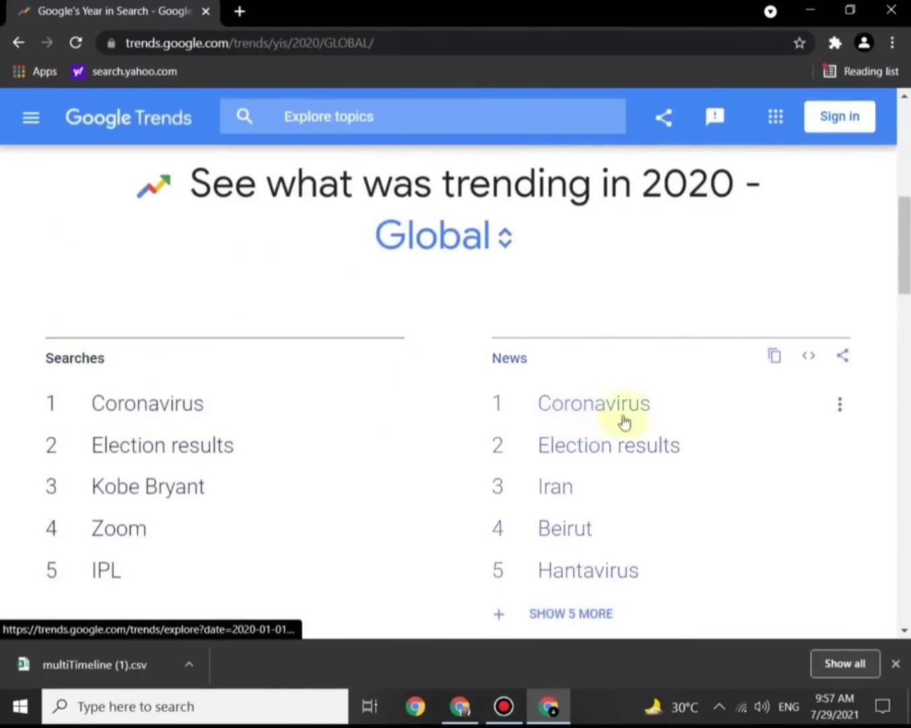
pyautogui.hotkey('alt', 'Left')
pyautogui.click(41, 122)
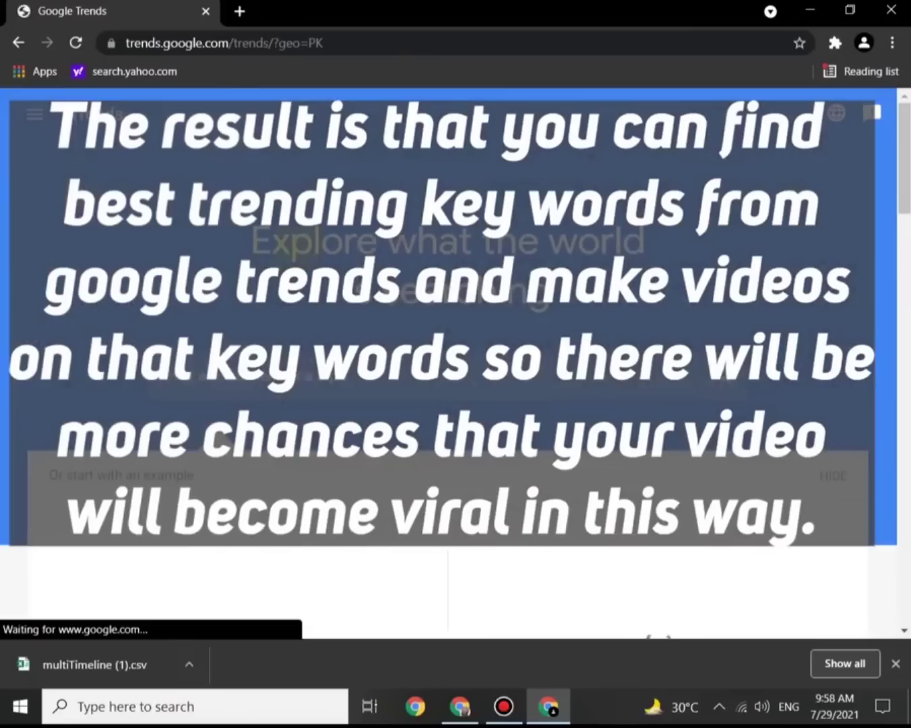
# Scroll through the example trends on the Pakistan-region Google Trends home page
pyautogui.scroll(-5, 303, 251)
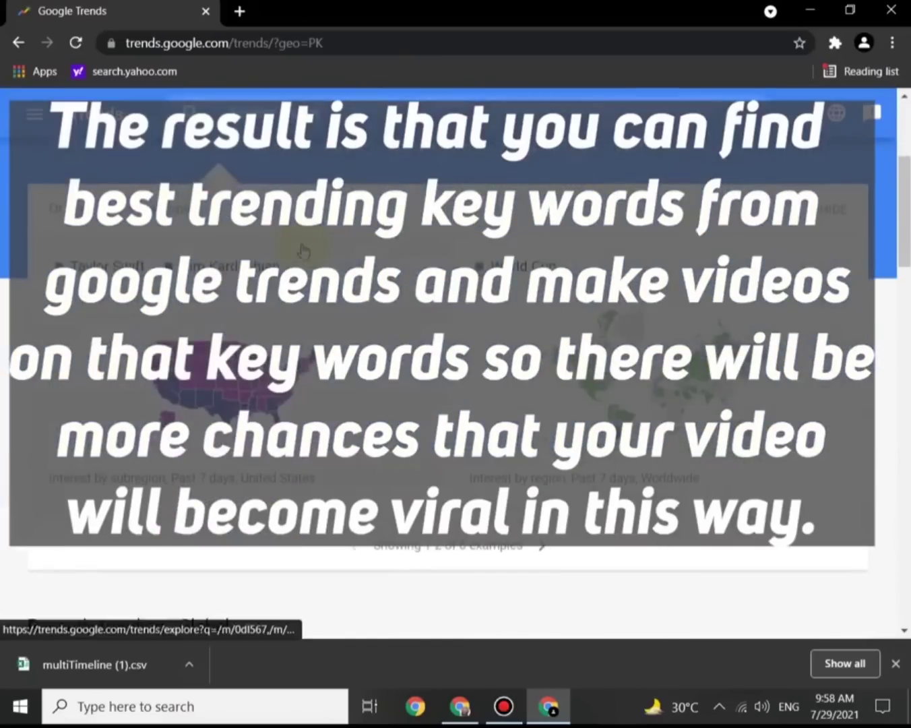